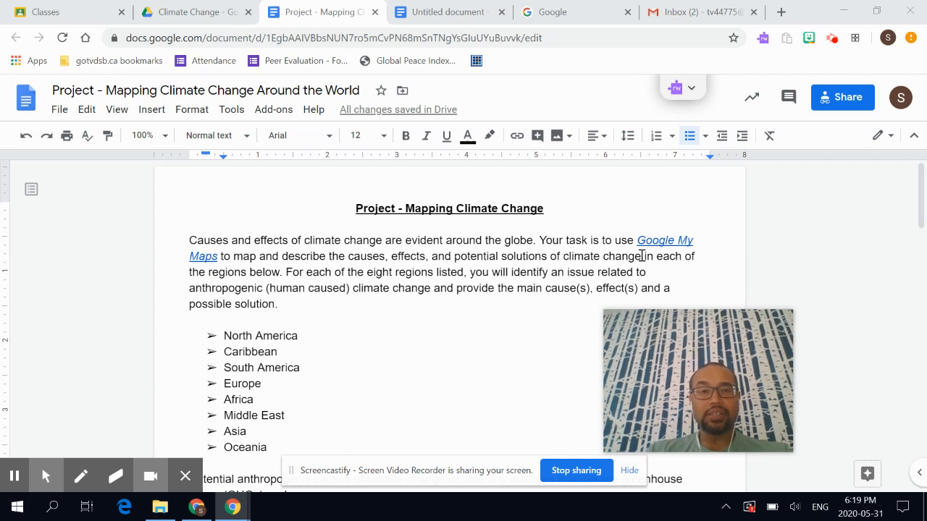
# - Switch from the climate change project document to the Google search page
pyautogui.click(551, 10)
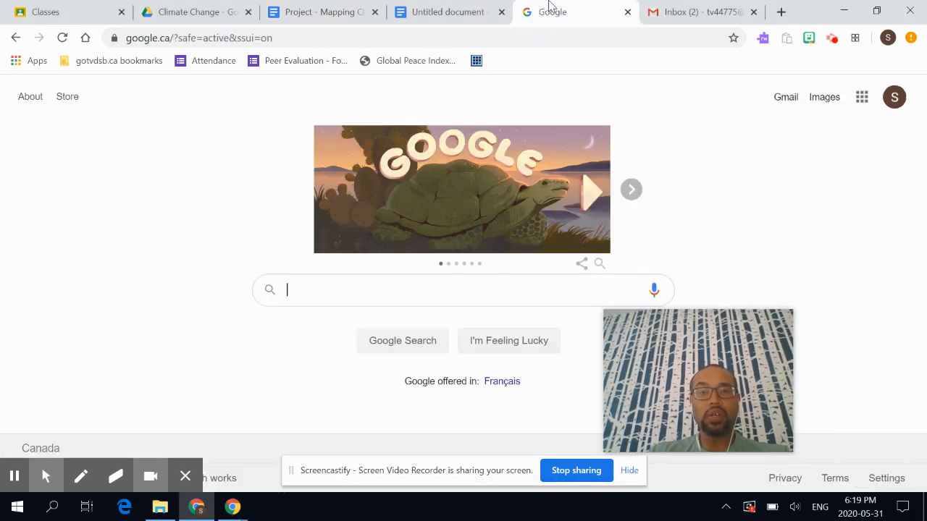
# - Search Google for 'google my maps' and open the My Maps site
pyautogui.click(373, 281)
pyautogui.write('google ma')
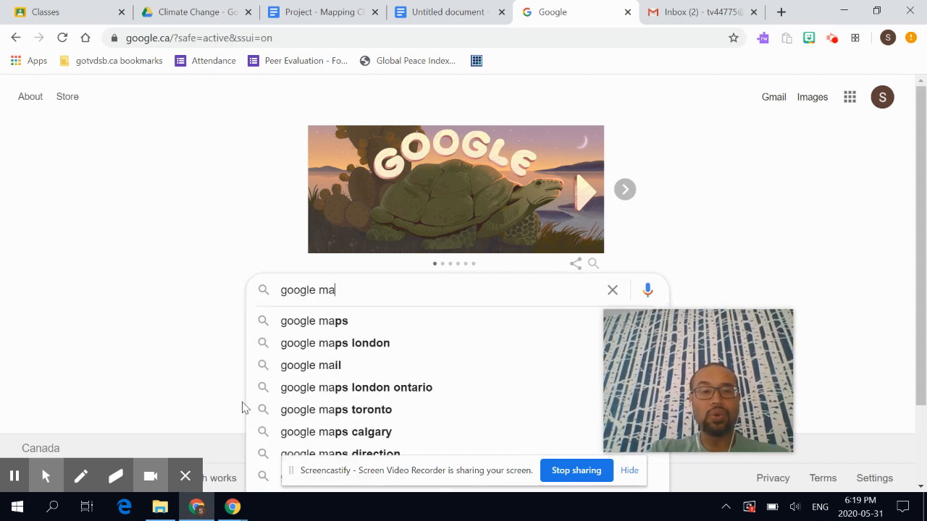
pyautogui.press('BackSpace')
pyautogui.write('y maps')
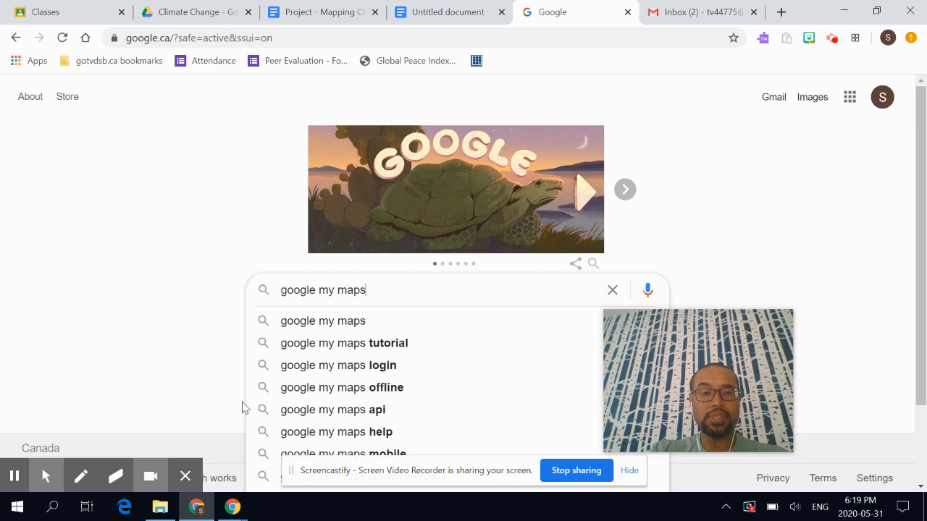
pyautogui.press('Return')
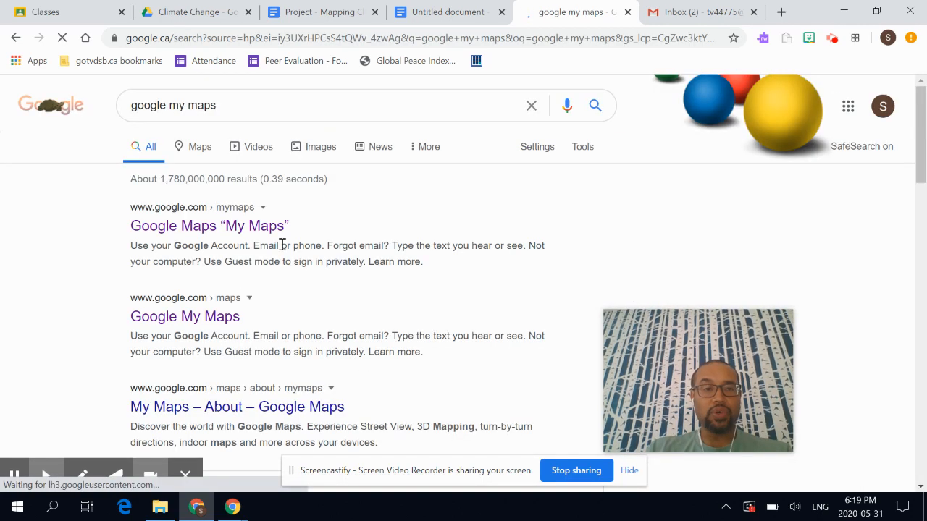
pyautogui.click(239, 230)
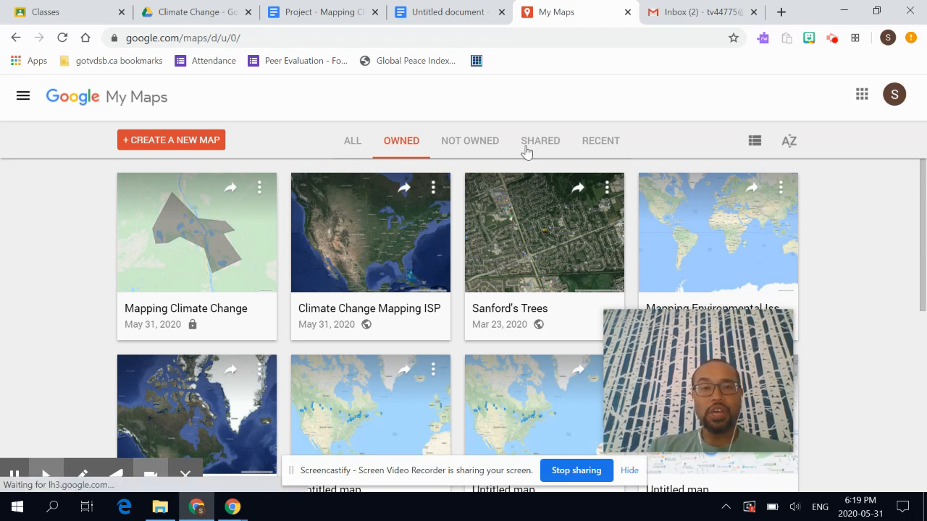
# - Create a new blank 'Untitled map' from the My Maps home page
pyautogui.moveTo(676, 346)
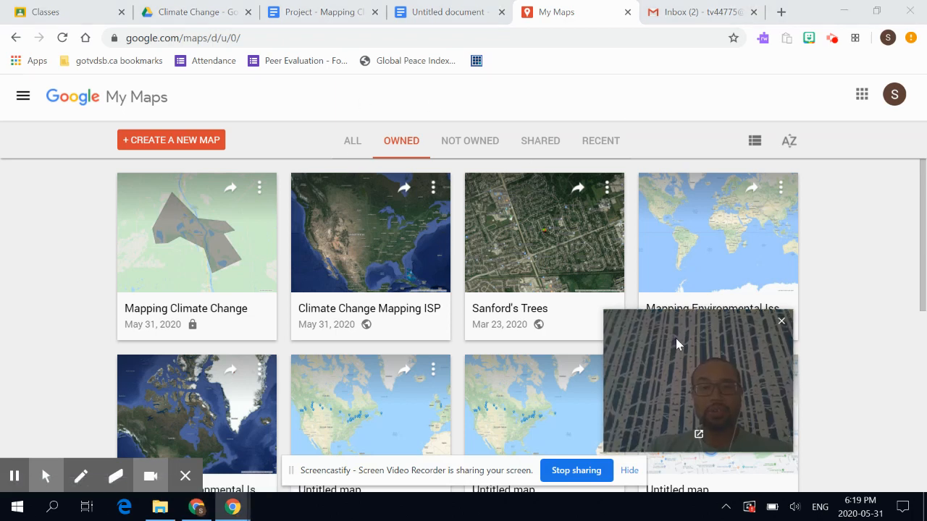
pyautogui.moveTo(676, 340); pyautogui.dragTo(169, 194)
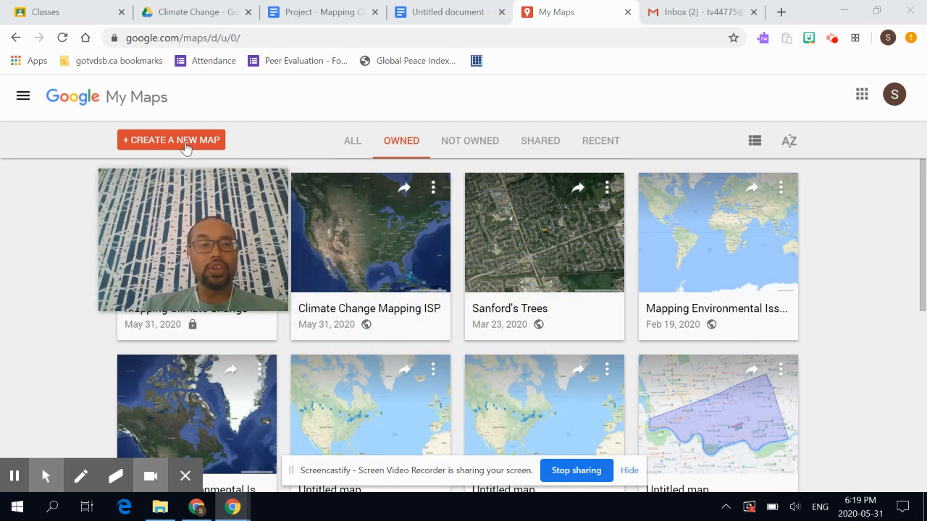
pyautogui.click(142, 145)
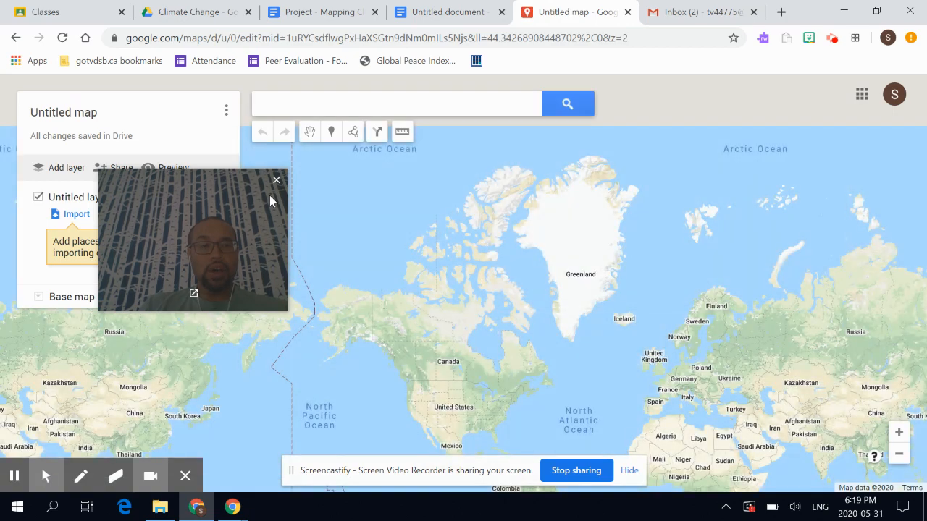
pyautogui.moveTo(270, 196); pyautogui.dragTo(824, 215)
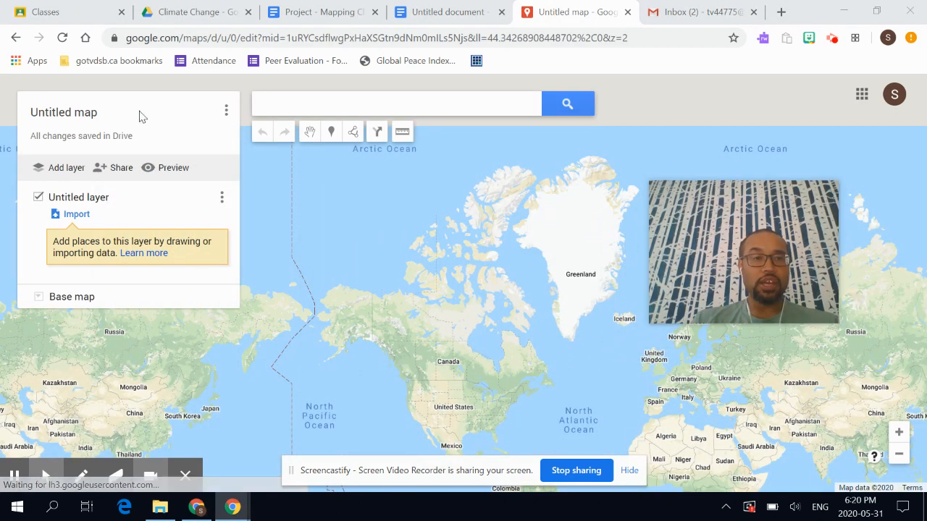
# - Retitle the map 'Mapping Climate Change Around the World' and save the title
pyautogui.click(76, 116)
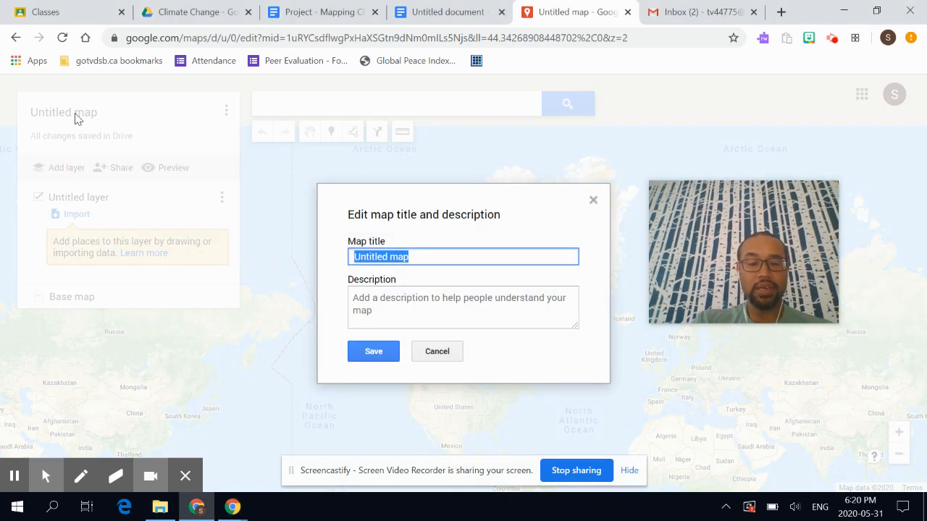
pyautogui.write('Mapping ')
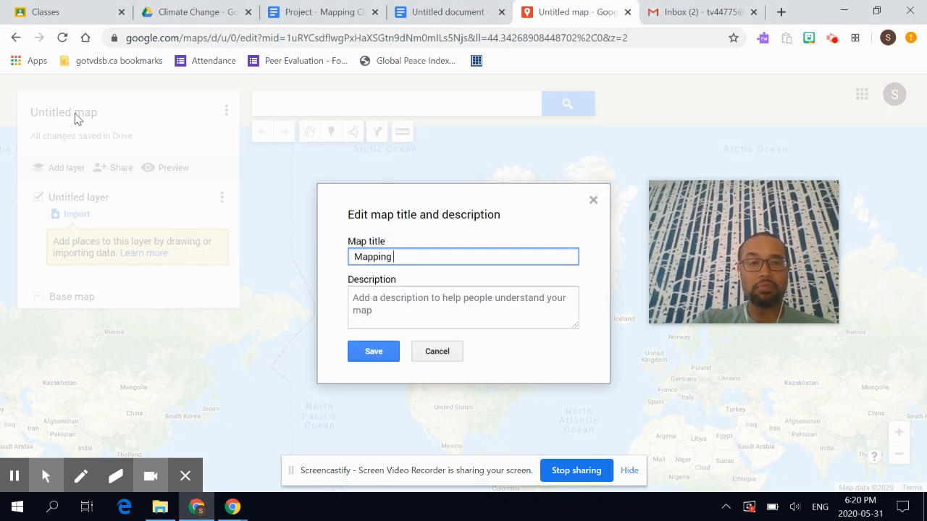
pyautogui.write('Climate Change')
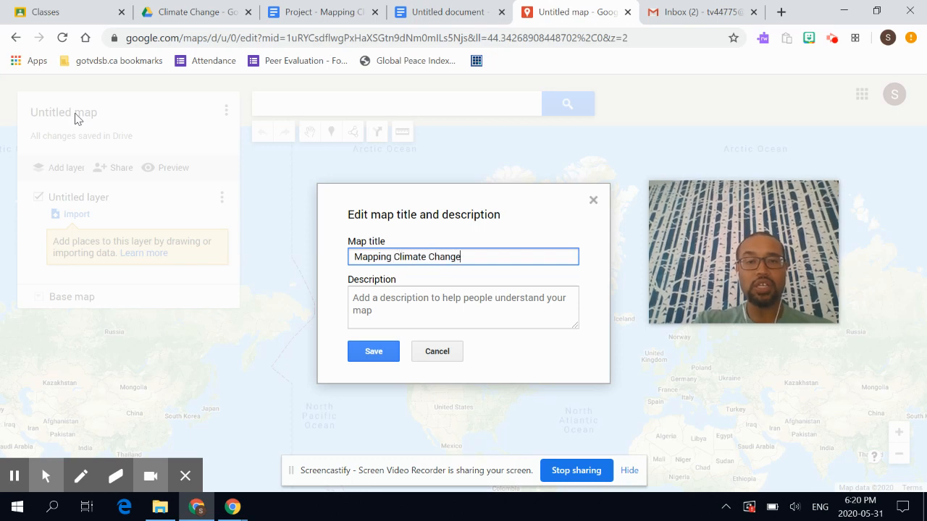
pyautogui.write(' Around')
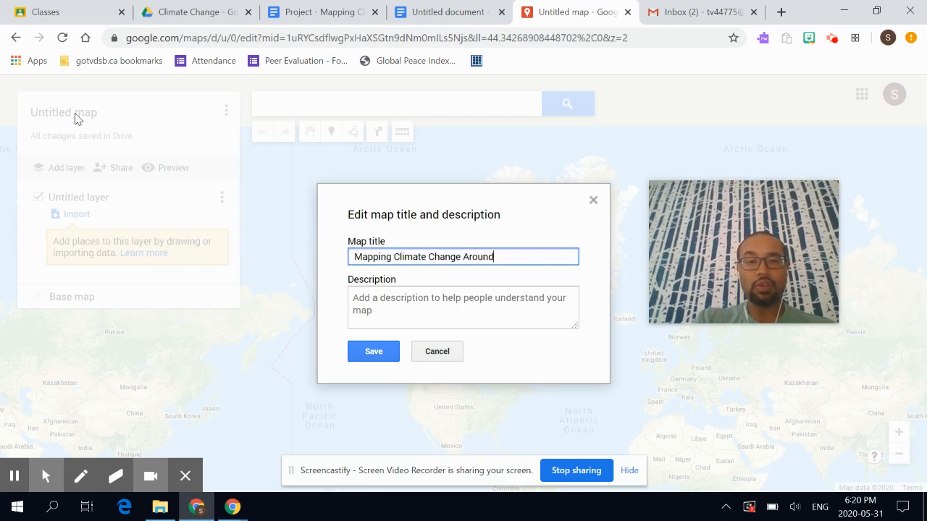
pyautogui.write(' the World')
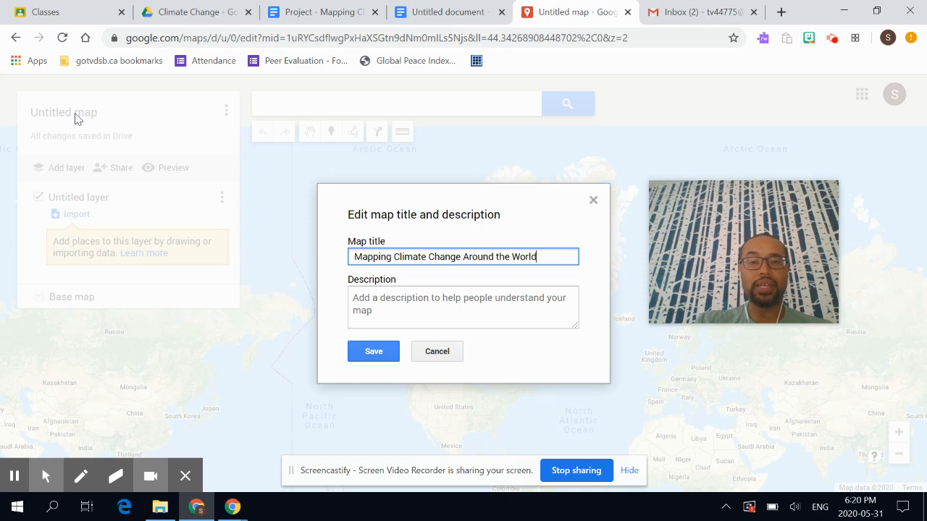
pyautogui.click(371, 353)
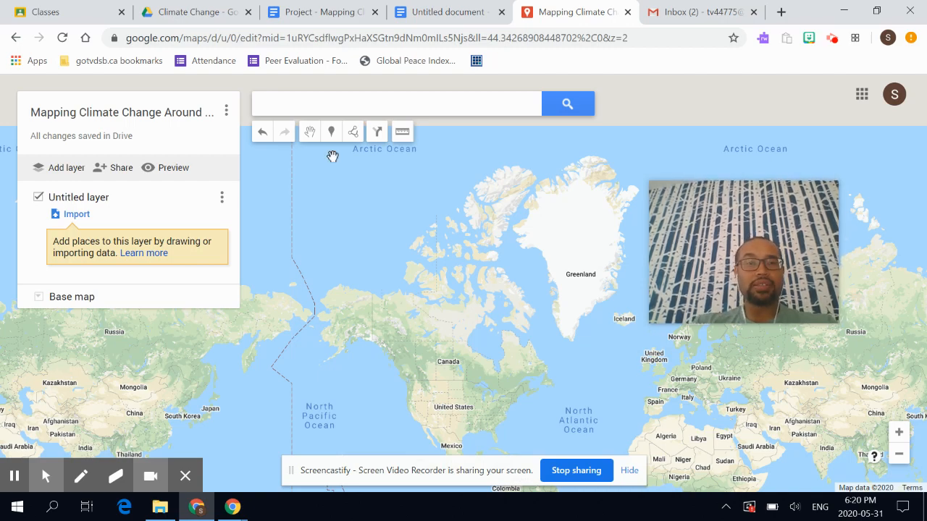
# - Switch back to the 'Project - Mapping Climate Change' instructions document
pyautogui.click(324, 11)
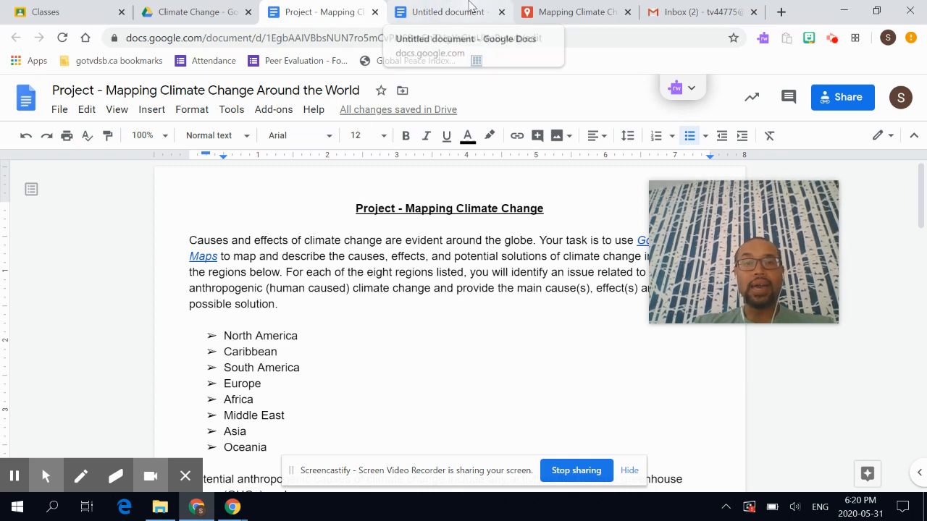
# - Return to the Mapping Climate Change map and place the cursor in its search box
pyautogui.click(556, 10)
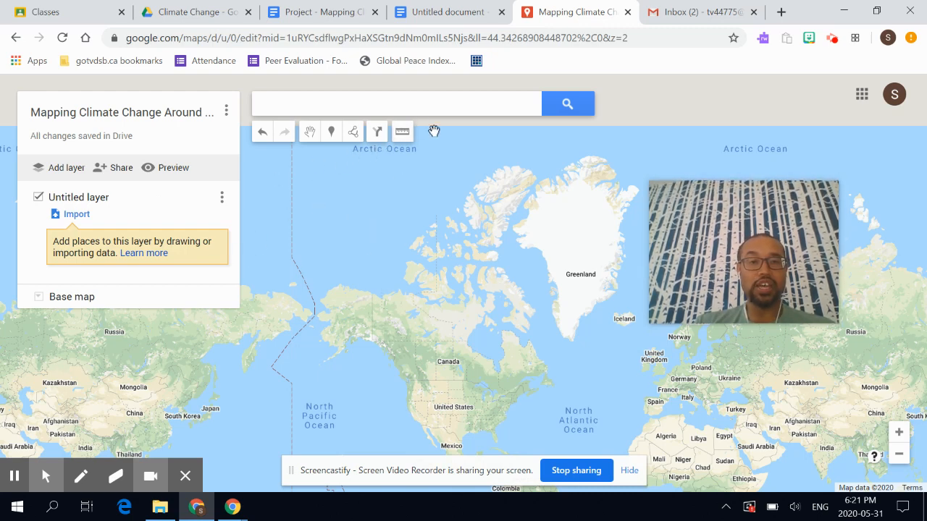
pyautogui.click(462, 109)
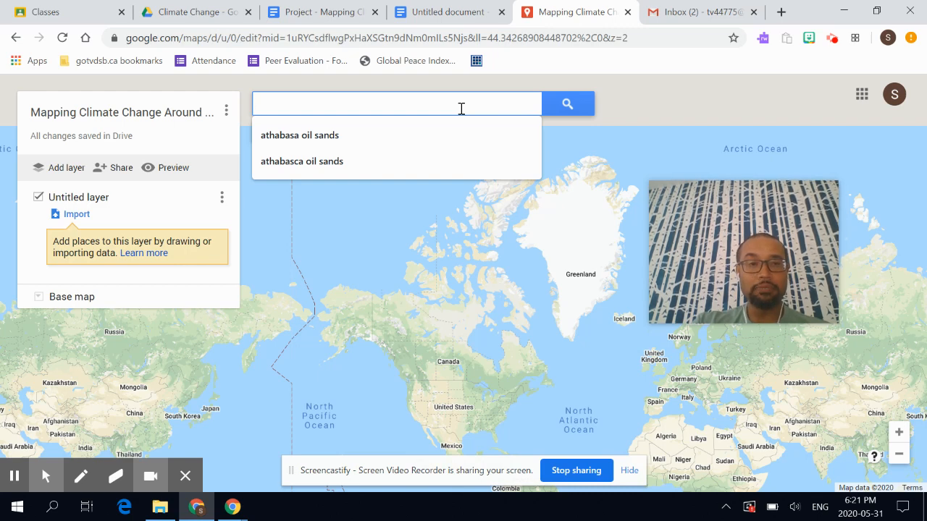
# - Search the map for 'Athabasca oil sands' and view the Athabasca Oil Corporation result
pyautogui.write('bas')
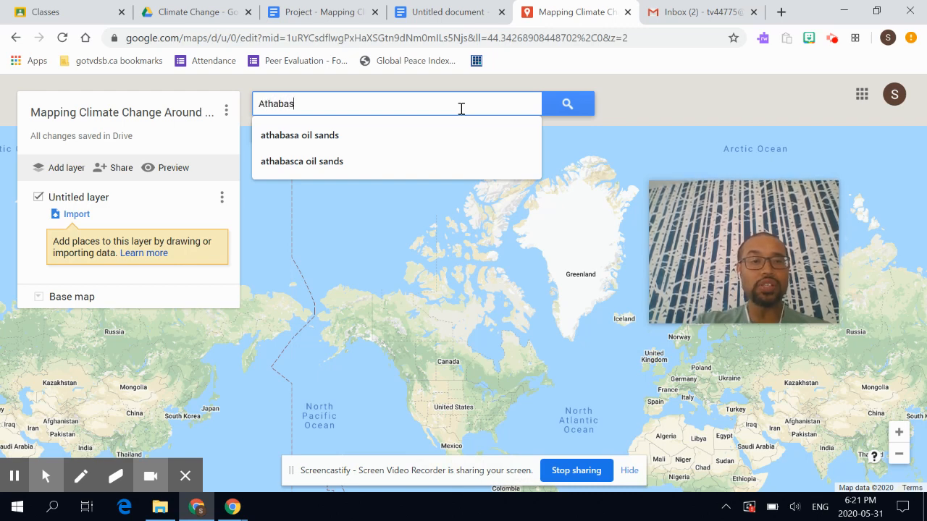
pyautogui.write('ca oil sands')
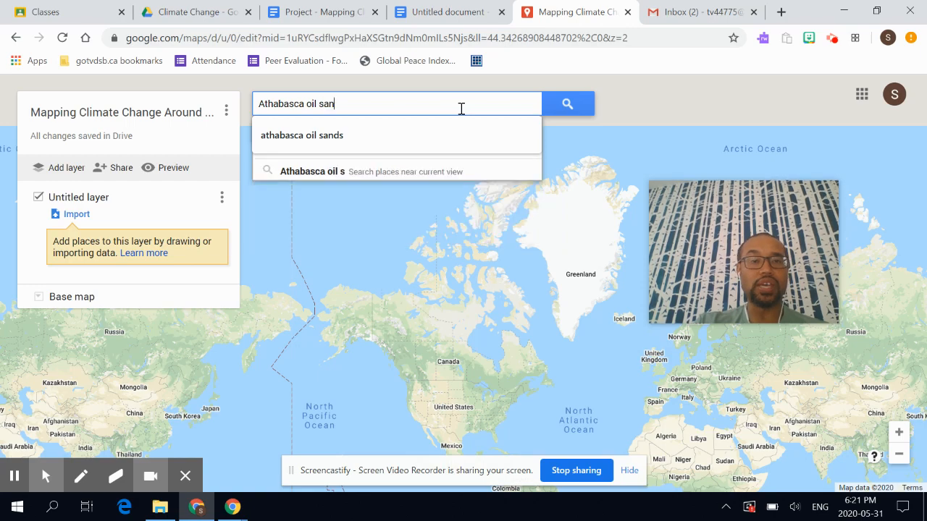
pyautogui.press('Return')
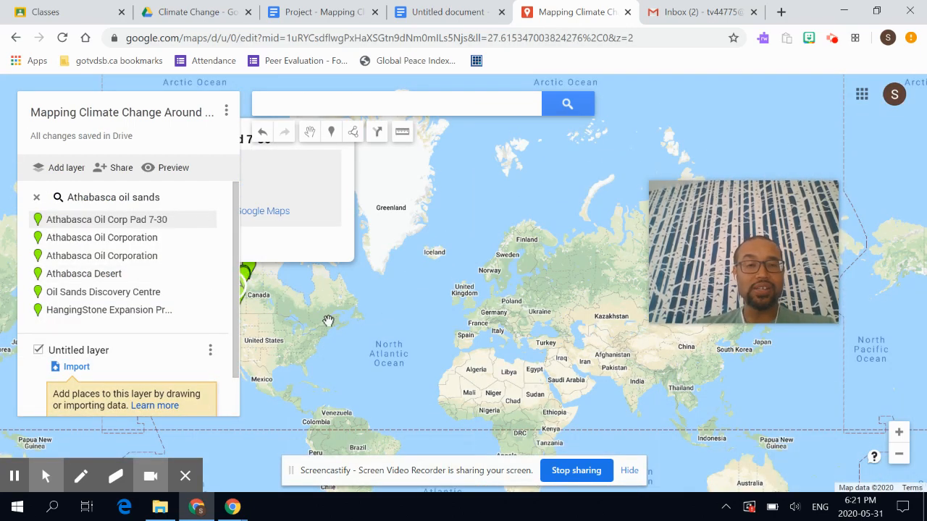
pyautogui.moveTo(328, 320); pyautogui.dragTo(542, 338)
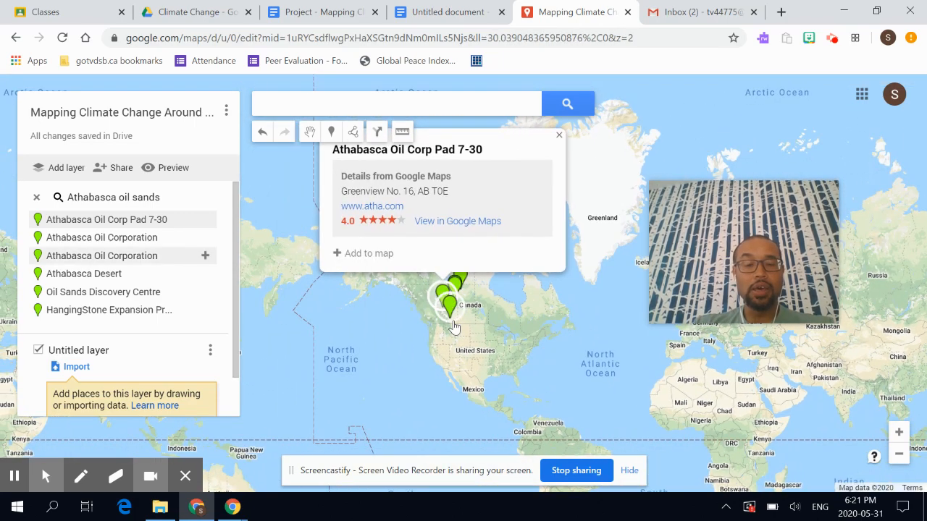
pyautogui.scroll(3, 452, 328)
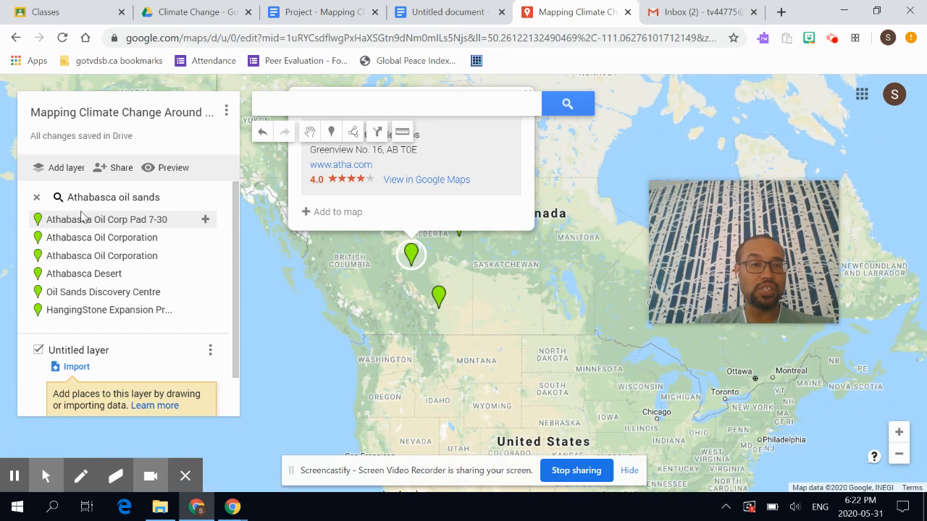
pyautogui.click(155, 239)
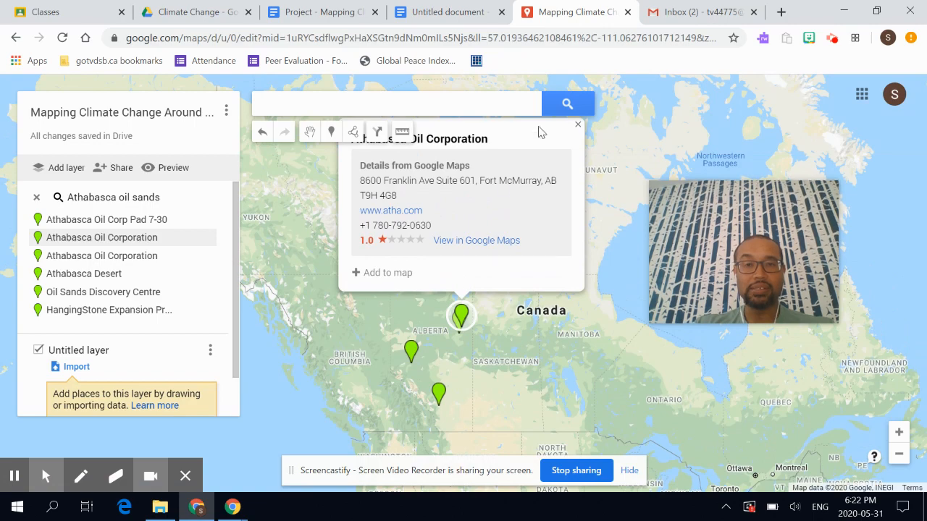
pyautogui.click(579, 126)
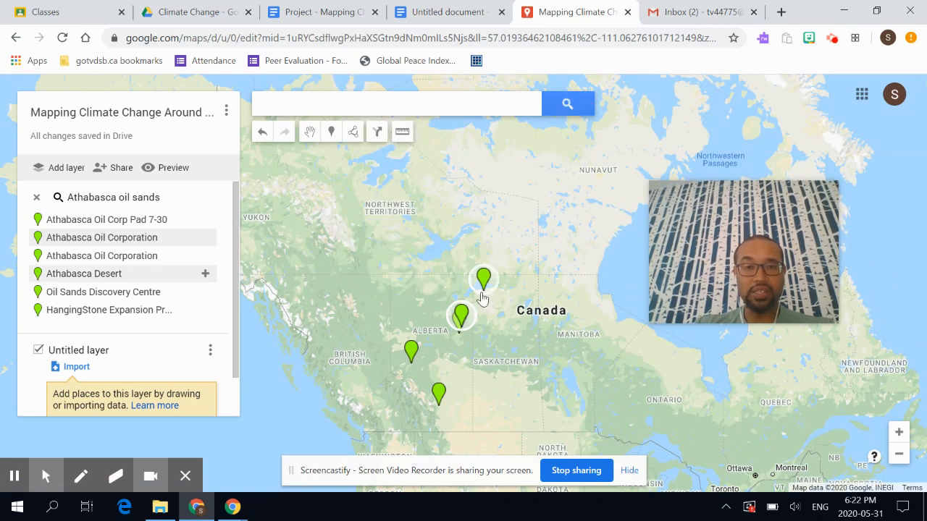
# - Zoom in south of Lake Athabasca and centre the map on Fort McMurray
pyautogui.scroll(-1, 481, 297)
pyautogui.scroll(3, 482, 297)
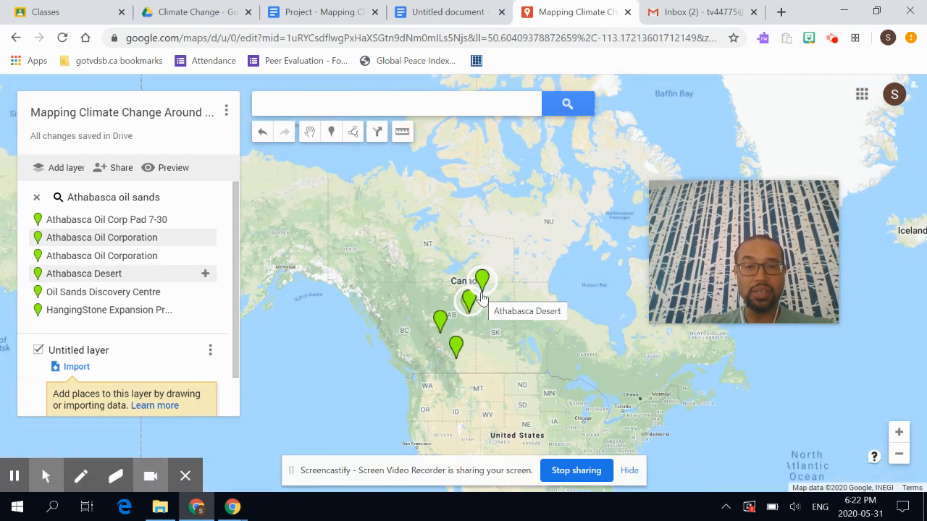
pyautogui.scroll(1, 481, 296)
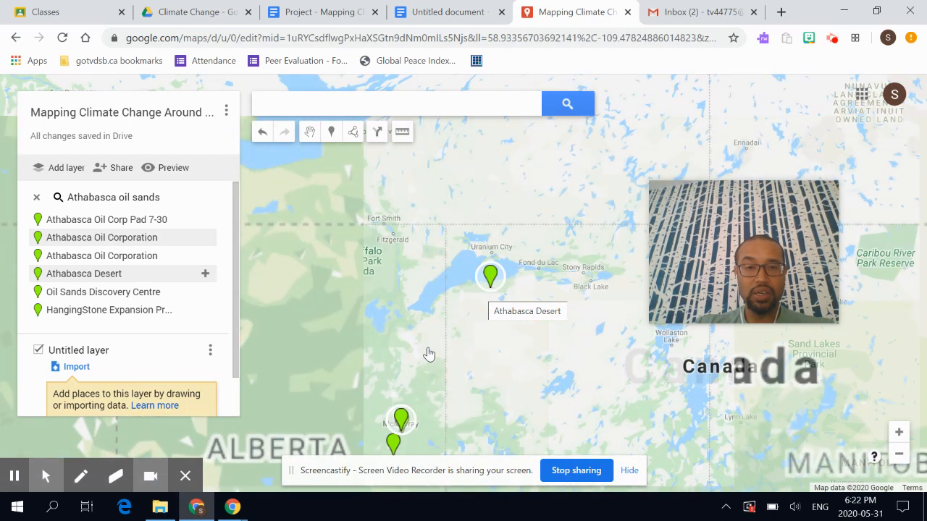
pyautogui.scroll(2, 428, 348)
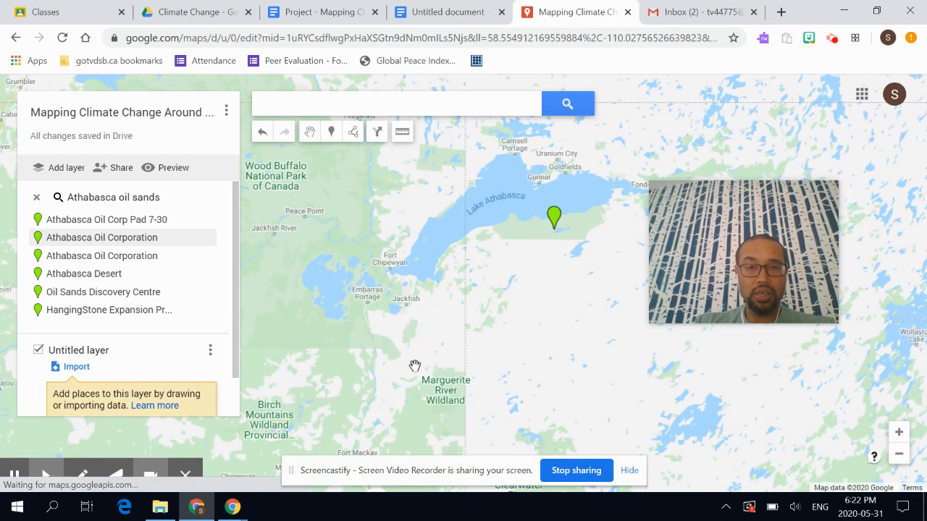
pyautogui.moveTo(416, 366)
pyautogui.mouseDown()
pyautogui.moveTo(427, 254)
pyautogui.moveTo(420, 149)
pyautogui.mouseUp()
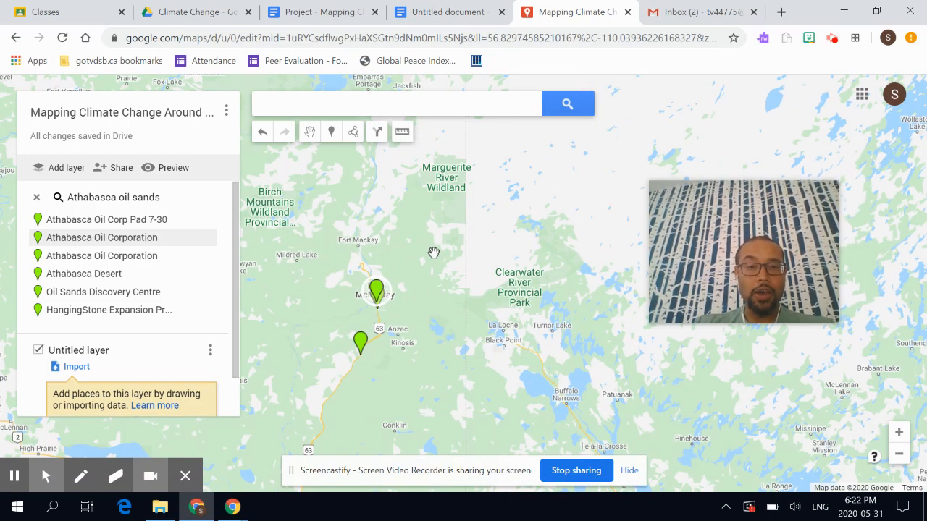
pyautogui.scroll(1, 433, 253)
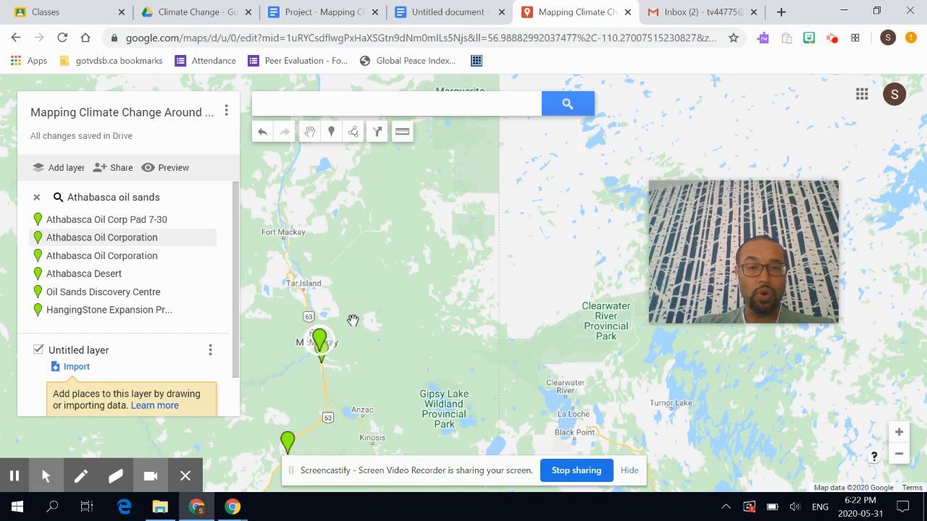
pyautogui.moveTo(385, 337); pyautogui.dragTo(510, 347)
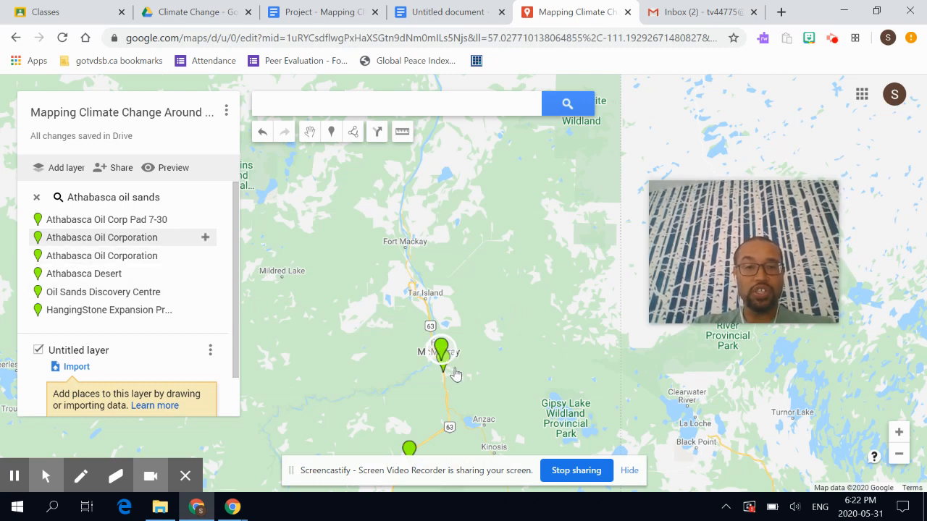
# - Clear the search and drop a marker at Fort McMurray titled 'Athabasca Oil Sands'
pyautogui.click(38, 198)
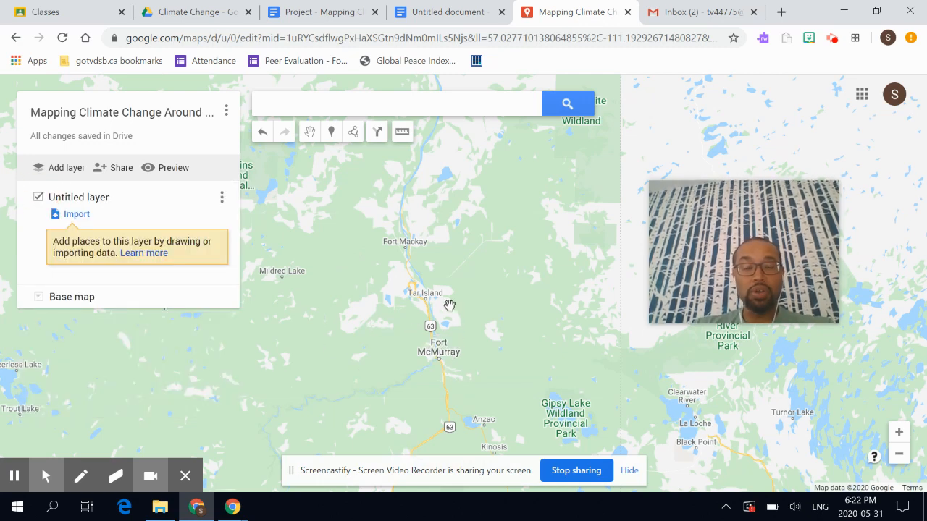
pyautogui.click(331, 133)
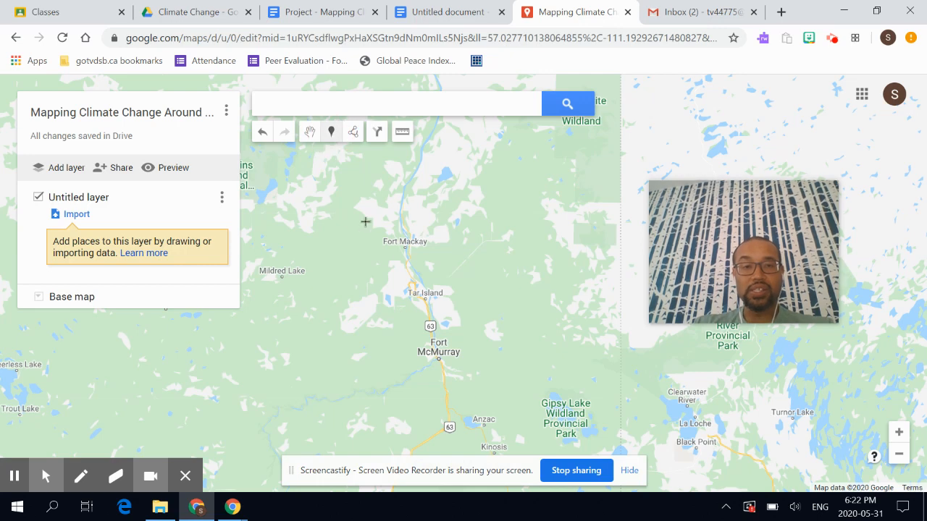
pyautogui.click(439, 353)
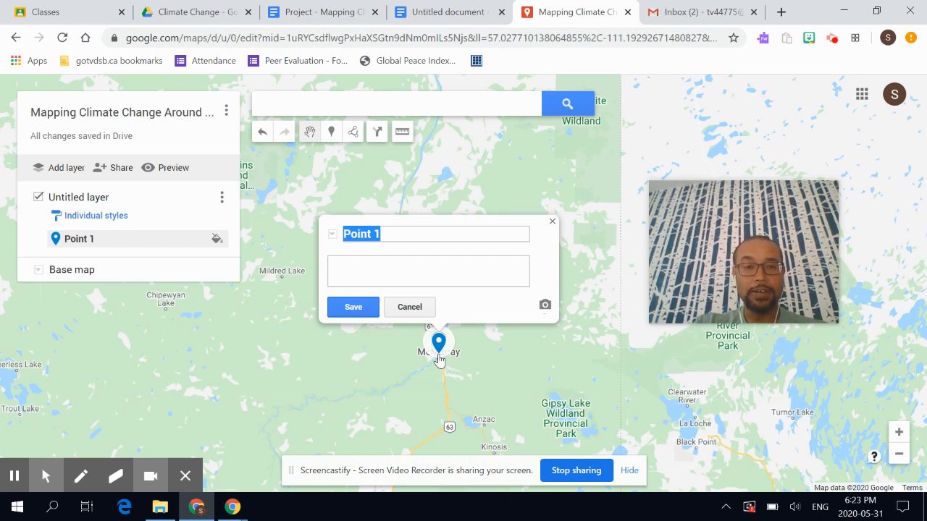
pyautogui.write('Athabas')
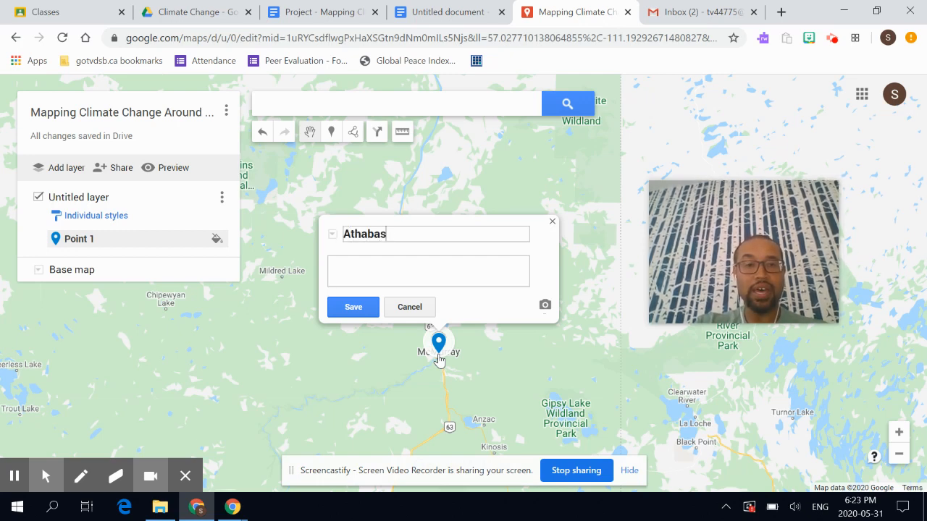
pyautogui.write('ca Oil Sands')
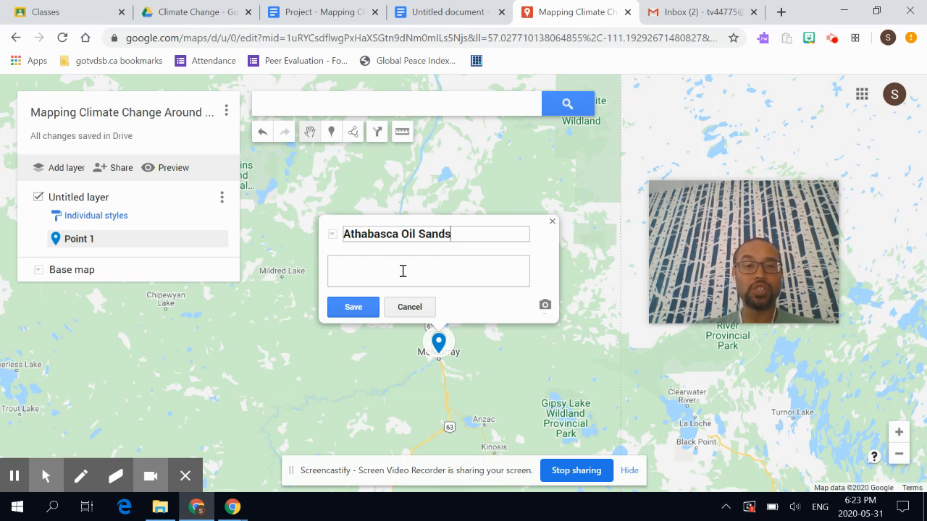
pyautogui.click(403, 271)
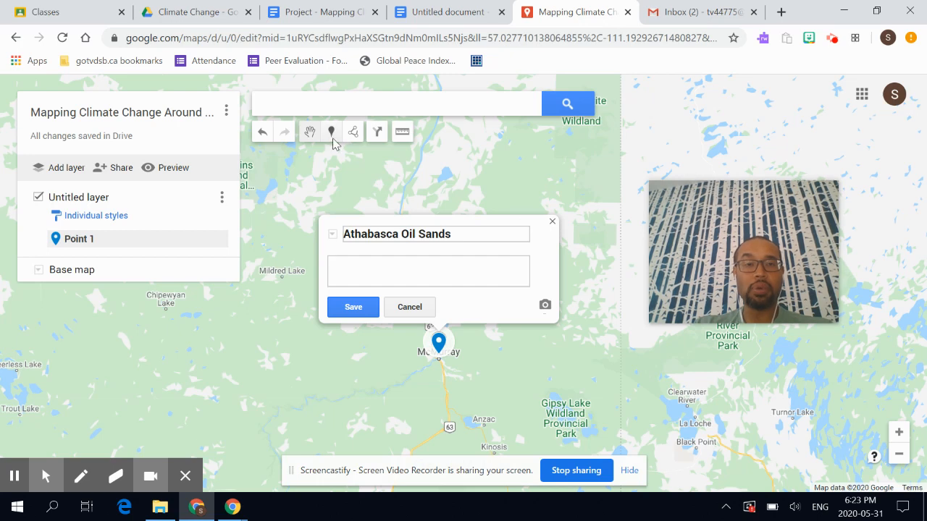
# - Undo the Fort McMurray marker and switch to drawing a line or shape
pyautogui.click(553, 222)
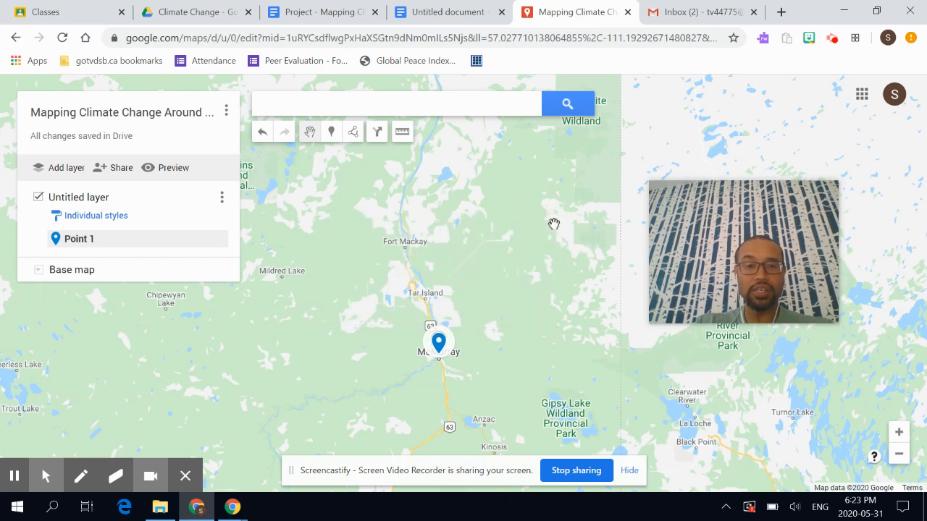
pyautogui.click(263, 134)
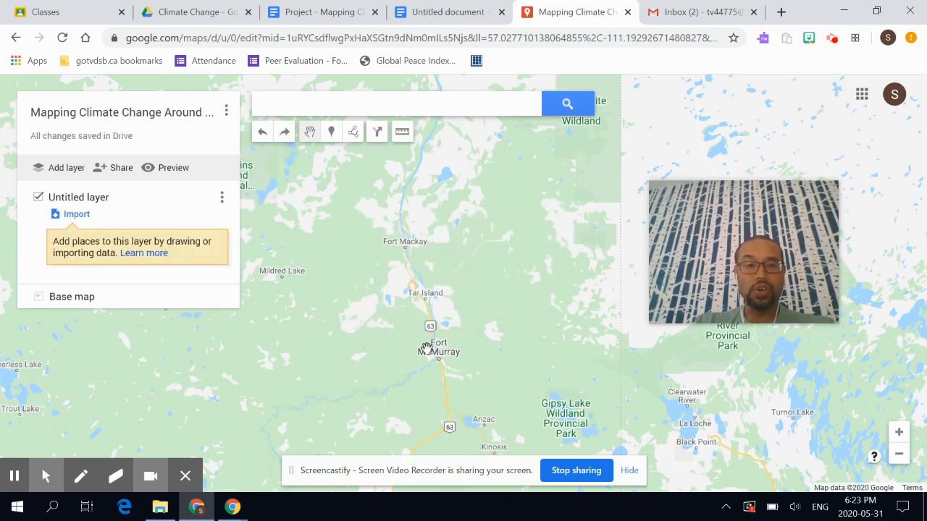
pyautogui.click(354, 133)
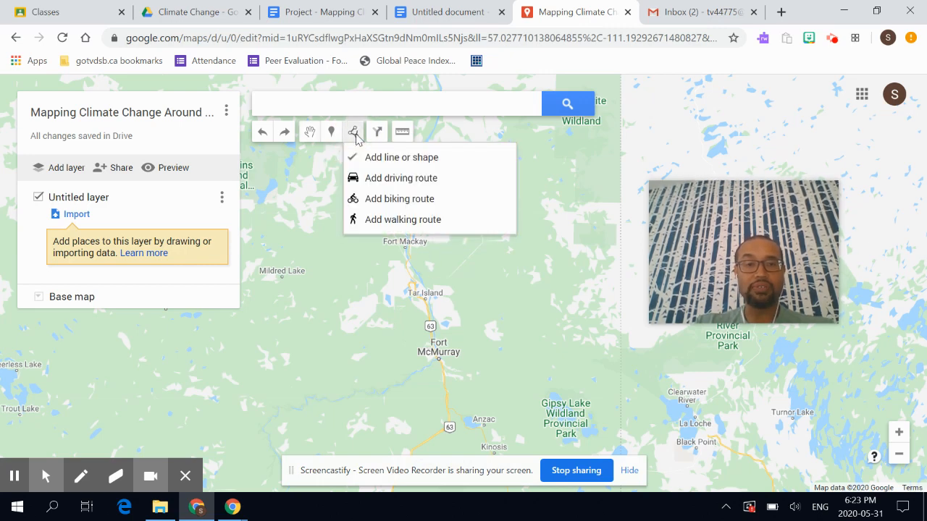
pyautogui.click(394, 158)
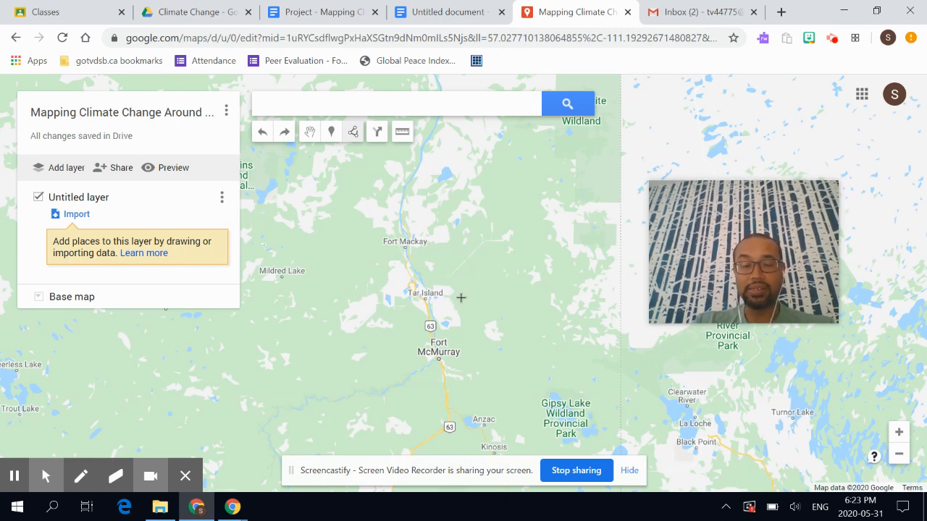
# - Trace a closed polygon around Tar Island, reaching south to just north of Fort McMurray
pyautogui.click(398, 262)
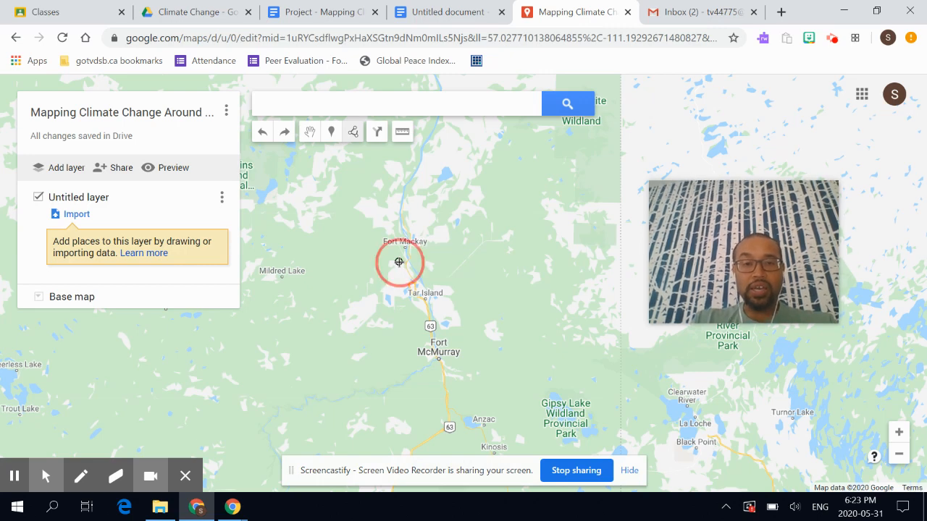
pyautogui.click(422, 283)
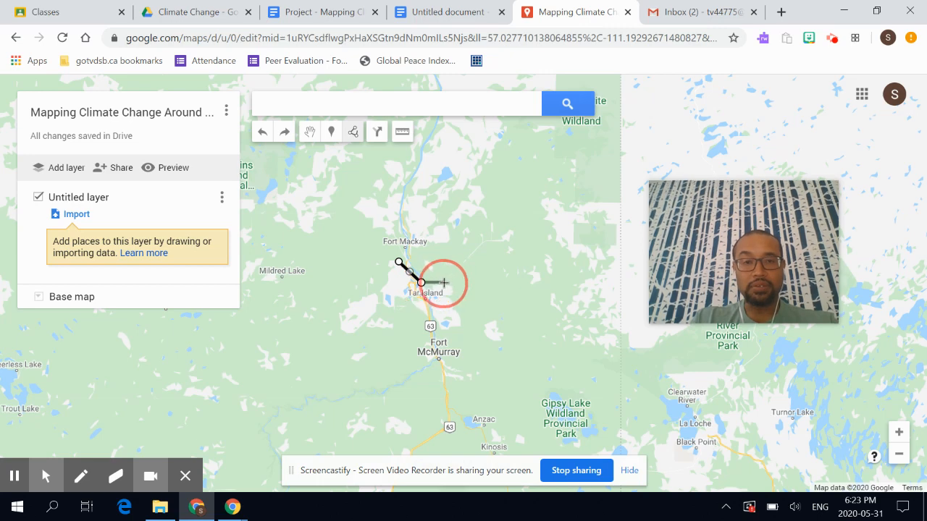
pyautogui.click(450, 286)
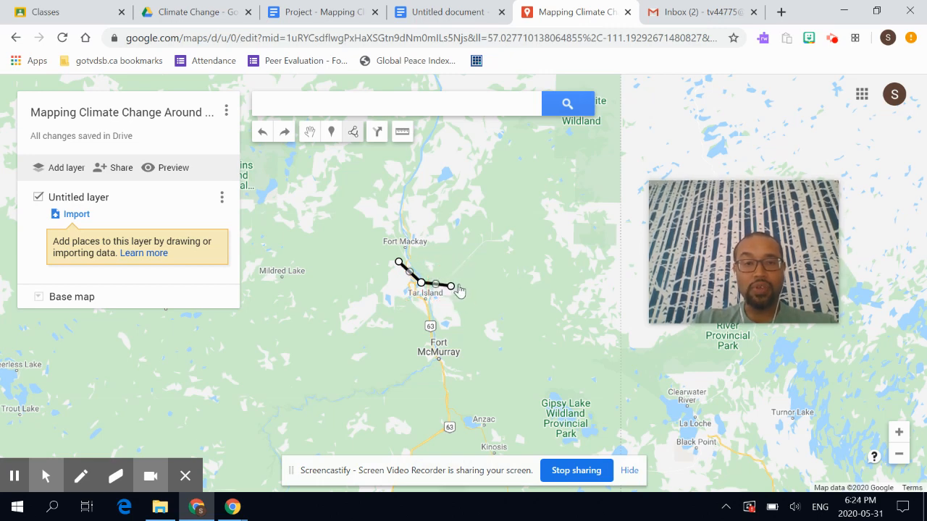
pyautogui.click(455, 287)
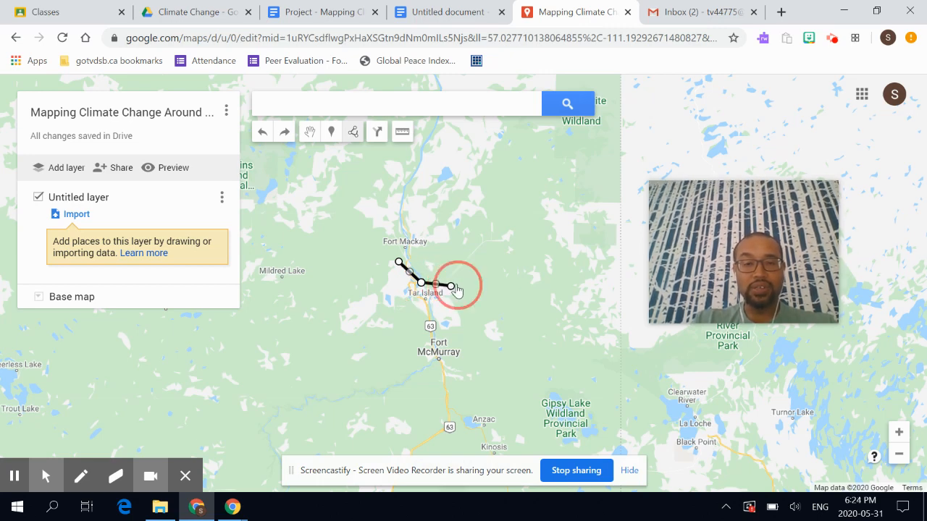
pyautogui.click(465, 327)
pyautogui.click(442, 334)
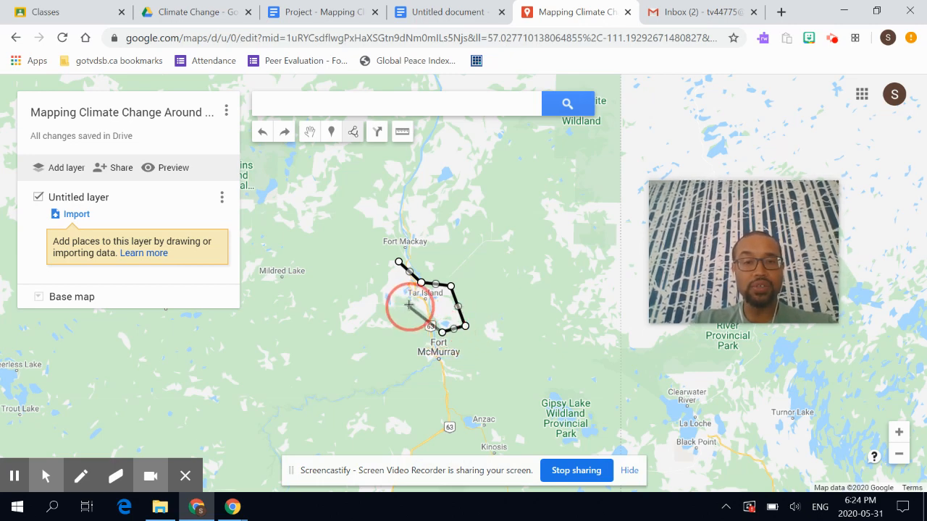
pyautogui.click(404, 301)
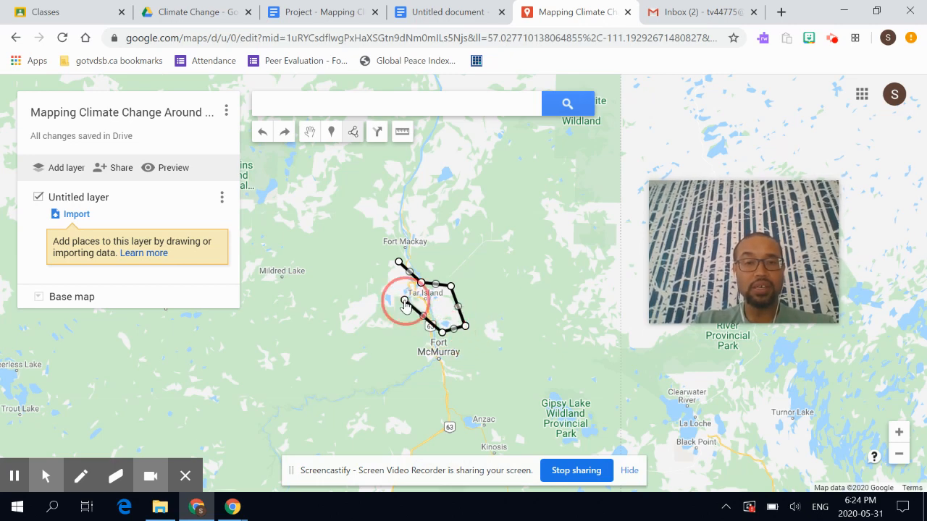
pyautogui.click(347, 337)
pyautogui.click(337, 319)
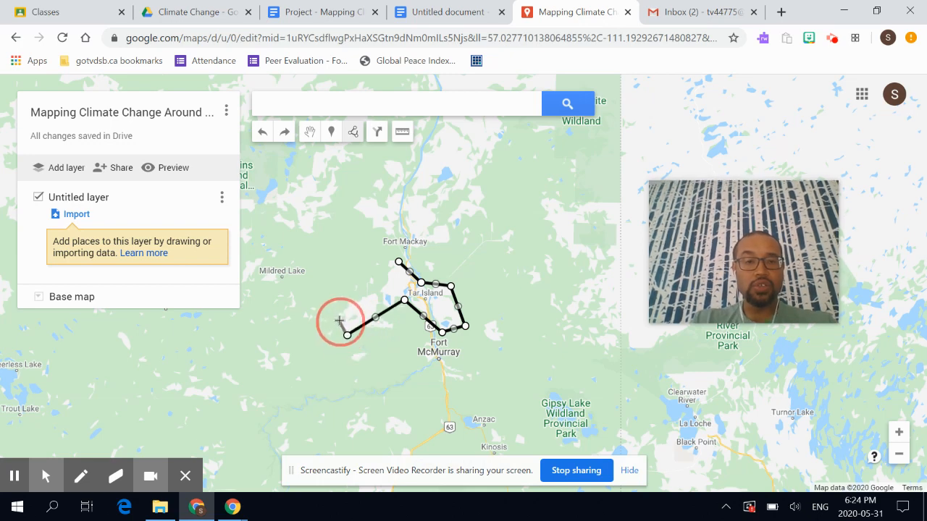
pyautogui.click(336, 318)
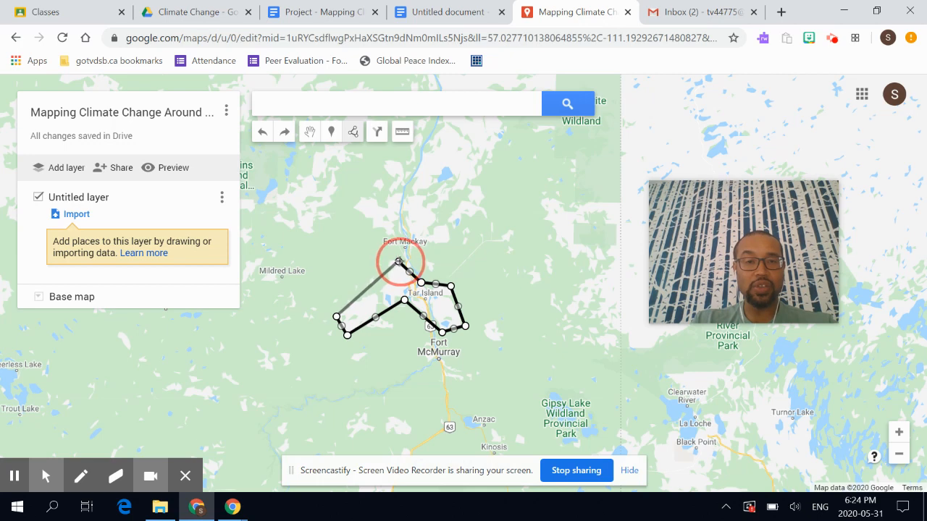
pyautogui.click(398, 262)
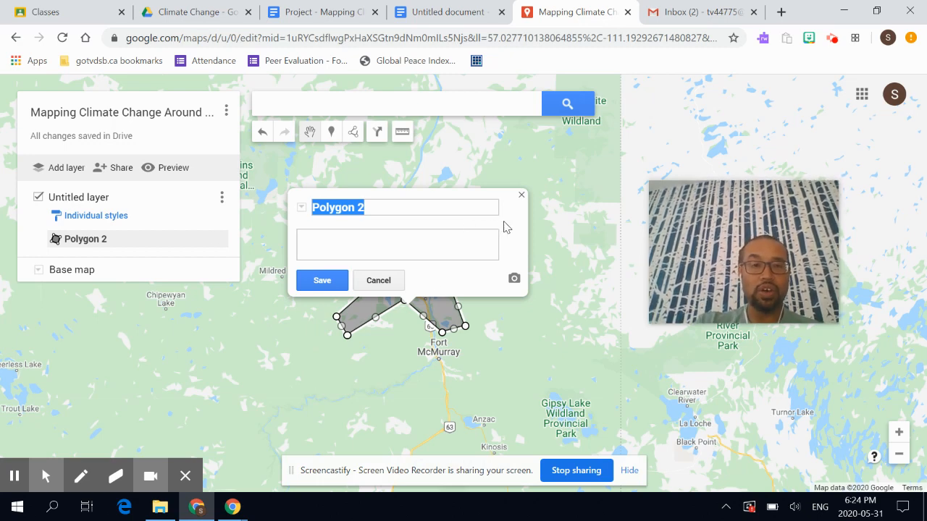
# - Title the polygon 'Athabasca Oil Sands', then move to the blank Untitled document
pyautogui.write('Athabasca')
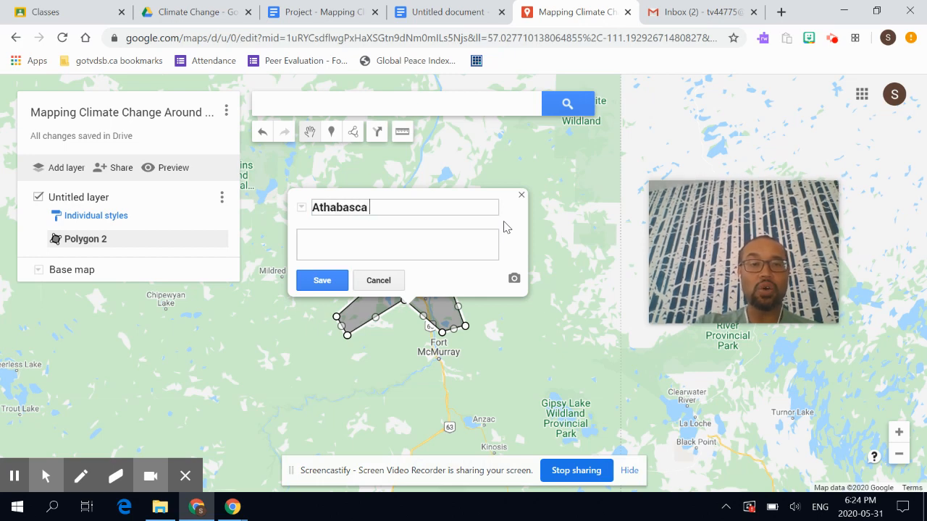
pyautogui.write(' Oil Sands')
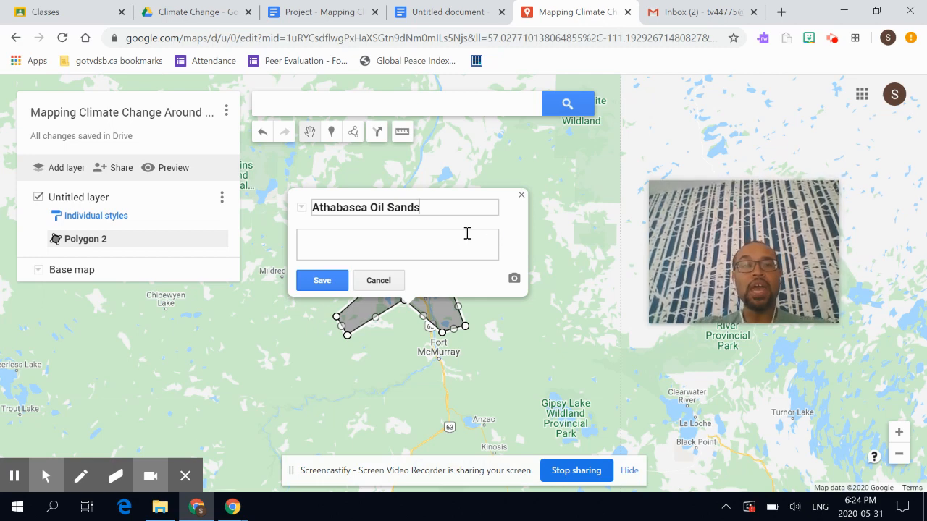
pyautogui.click(436, 239)
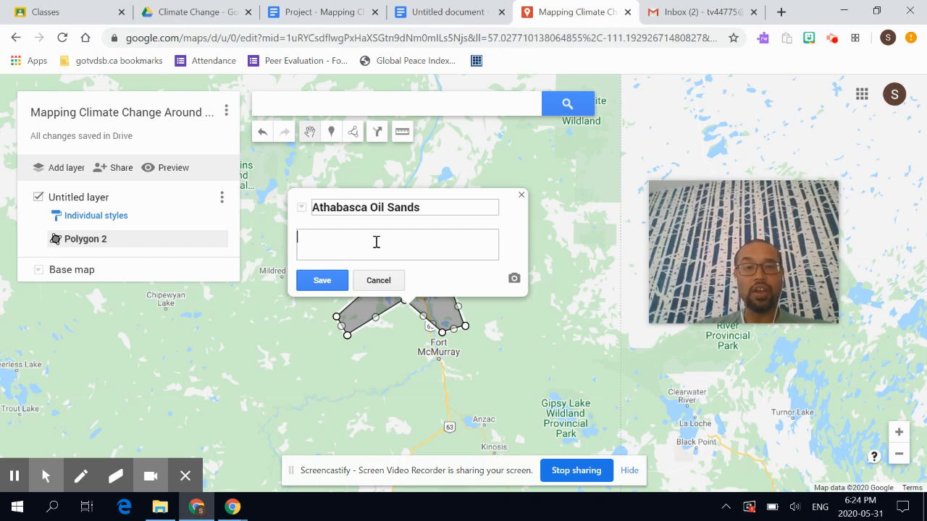
pyautogui.click(447, 8)
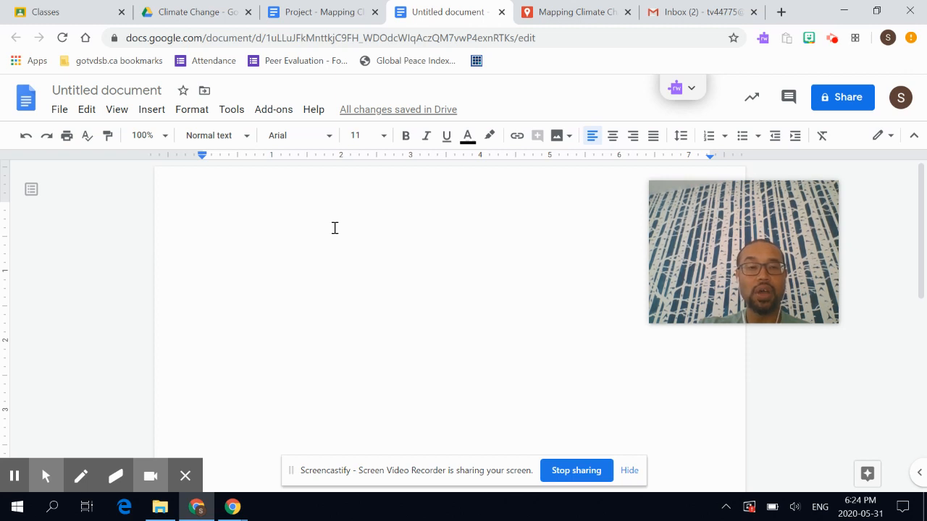
# - Type the first note line 'Oil sands are ...' in the Untitled document, correcting stray letters
pyautogui.write('A')
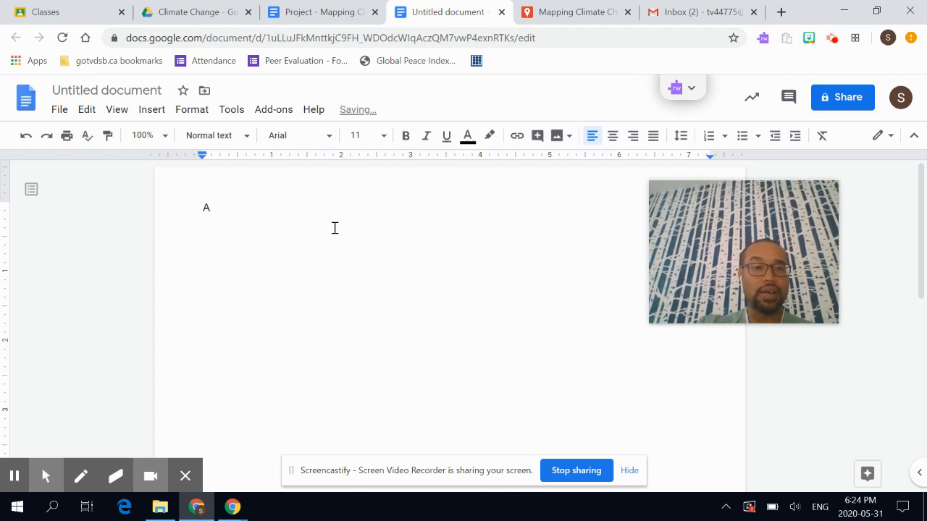
pyautogui.press('BackSpace')
pyautogui.write('Th')
pyautogui.press('BackSpace')
pyautogui.press('BackSpace')
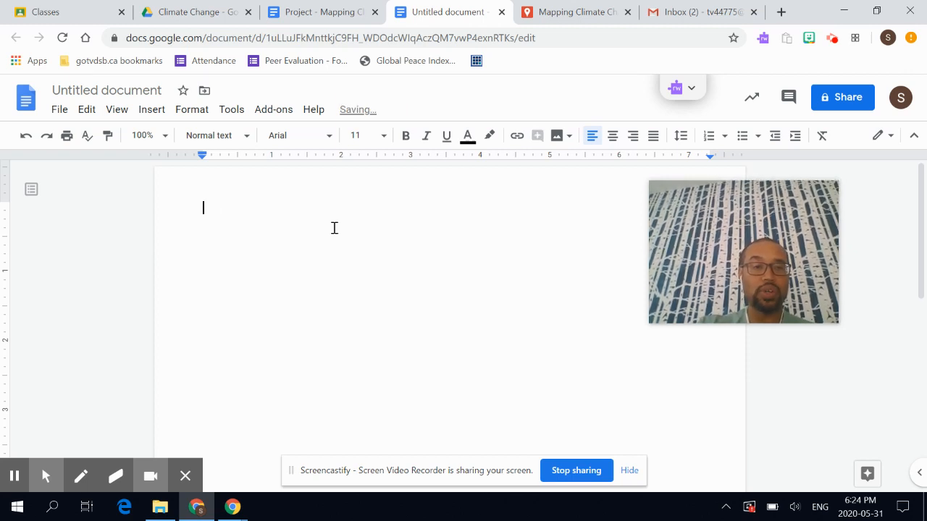
pyautogui.write('Oil i')
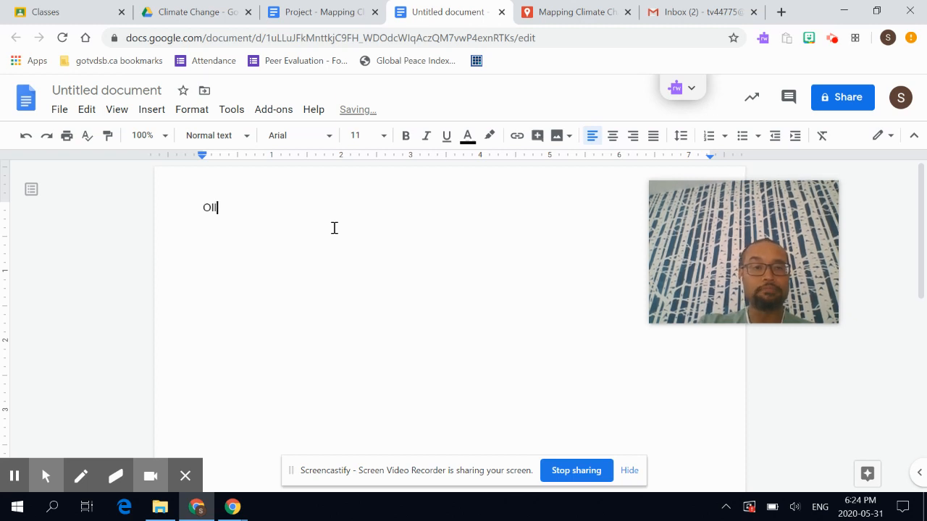
pyautogui.press('BackSpace')
pyautogui.press('BackSpace')
pyautogui.press('BackSpace')
pyautogui.write('l s')
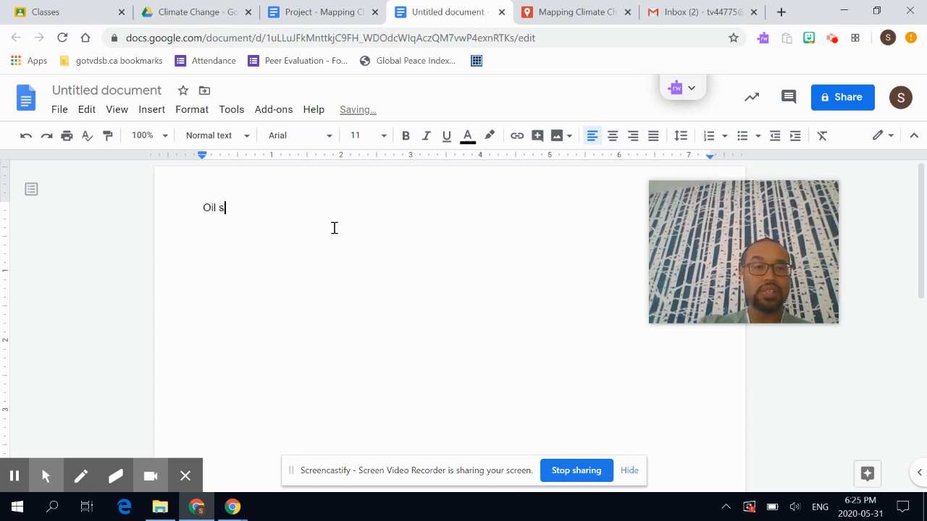
pyautogui.write('ands are ksdjfkladjklfajsklfjaklsj')
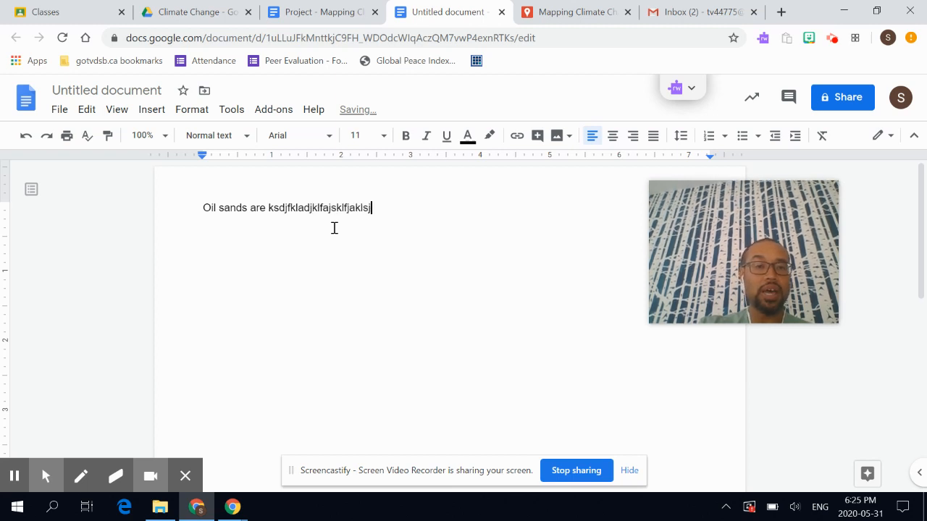
# - Add the 'Effects:' and 'Solution:' placeholder lines below, then select and deselect the text
pyautogui.press('Return')
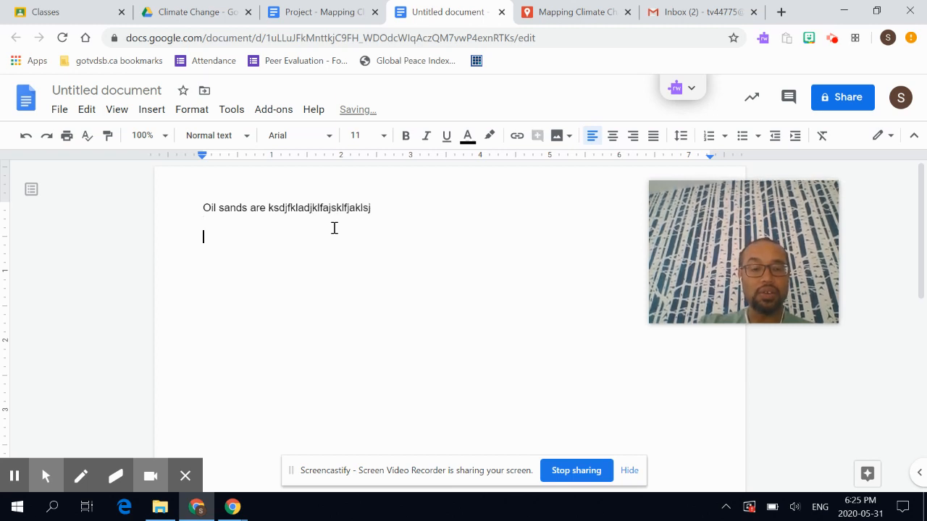
pyautogui.write('E')
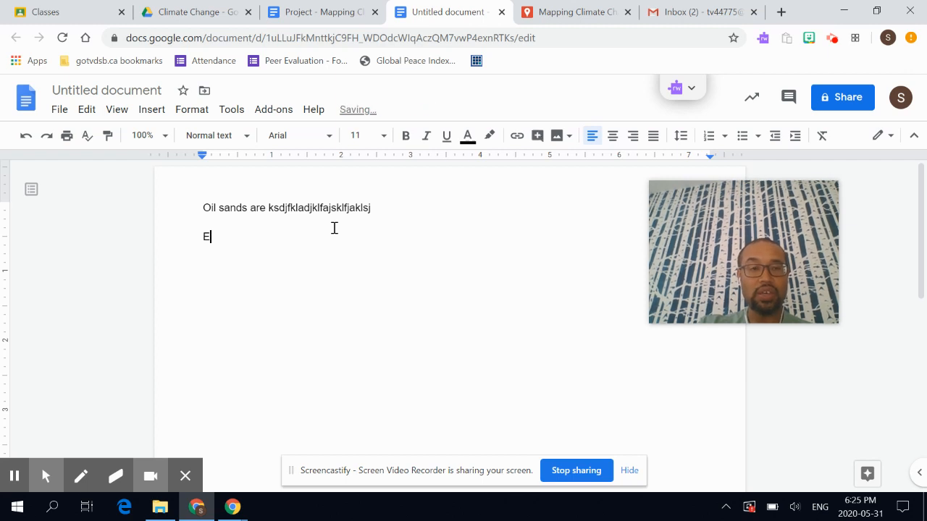
pyautogui.write('ffects: ')
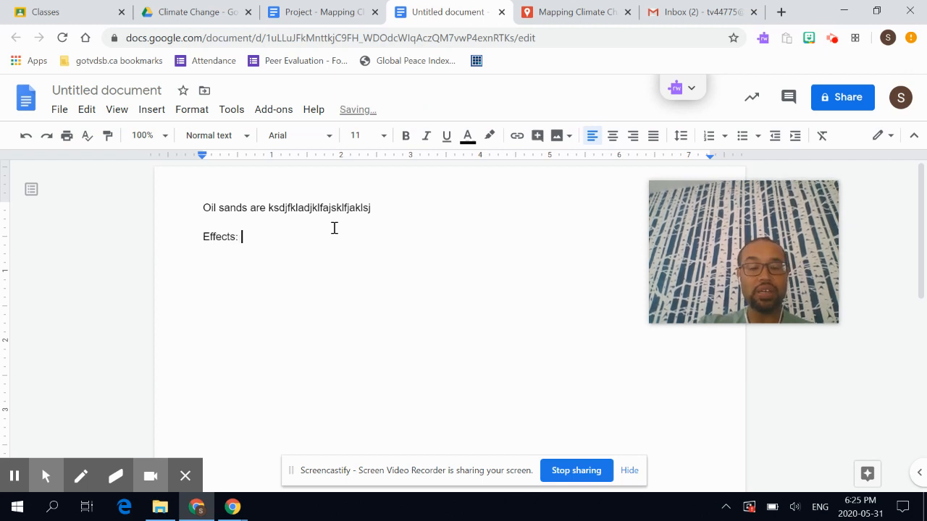
pyautogui.write('sdklfjaskljfkasdjfkjsdkjf')
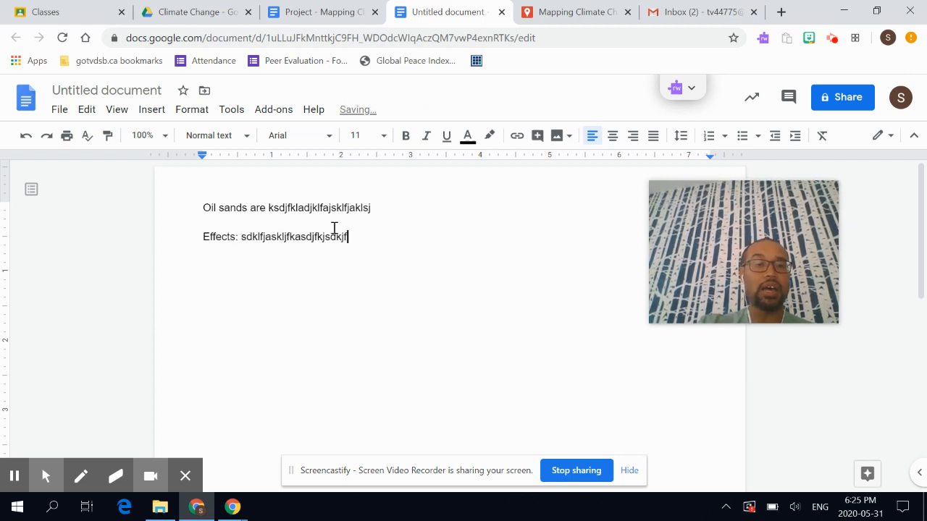
pyautogui.press('Return')
pyautogui.press('Return')
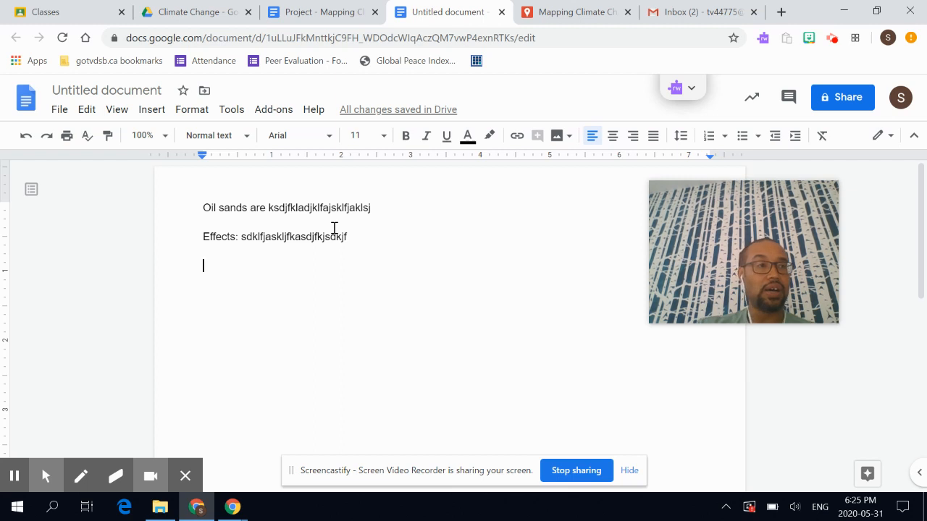
pyautogui.write('Solu')
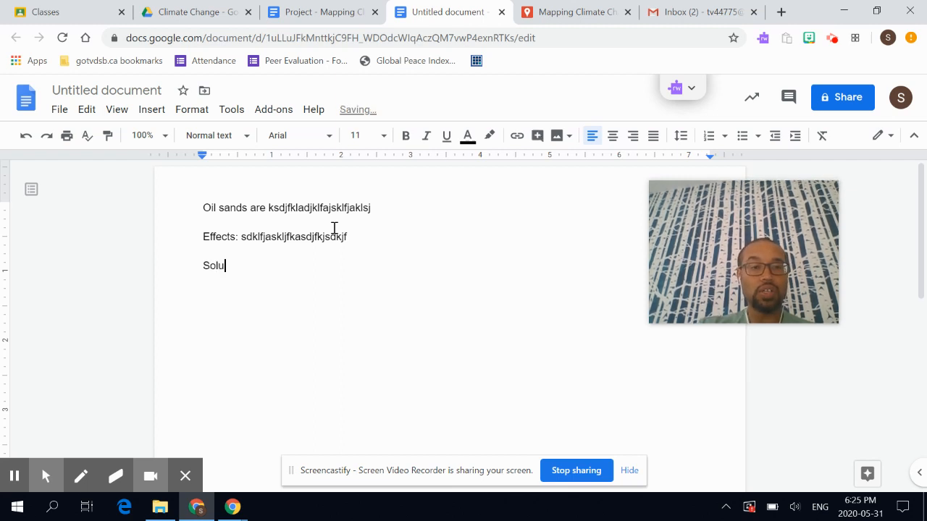
pyautogui.write('tion: sajf;klsdjfkljasdfjasdkl;fj')
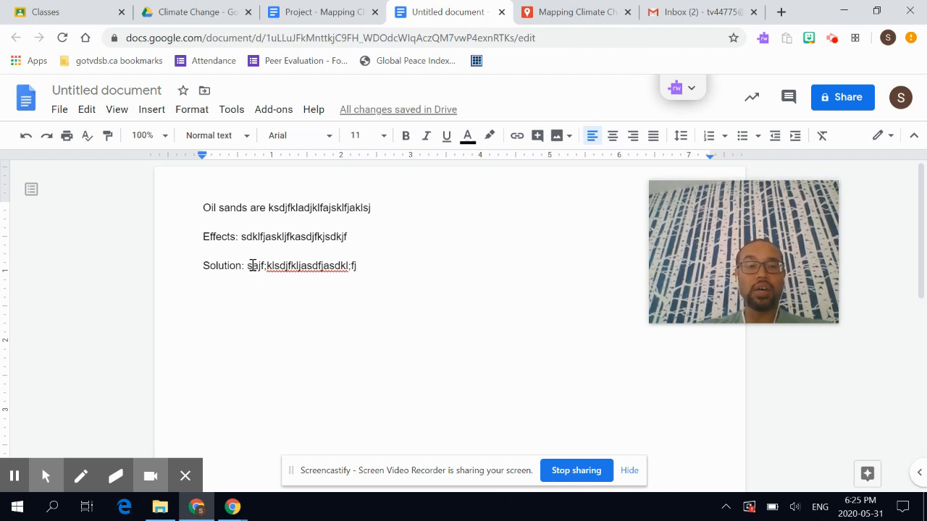
pyautogui.moveTo(356, 267); pyautogui.dragTo(192, 196)
pyautogui.click(192, 195)
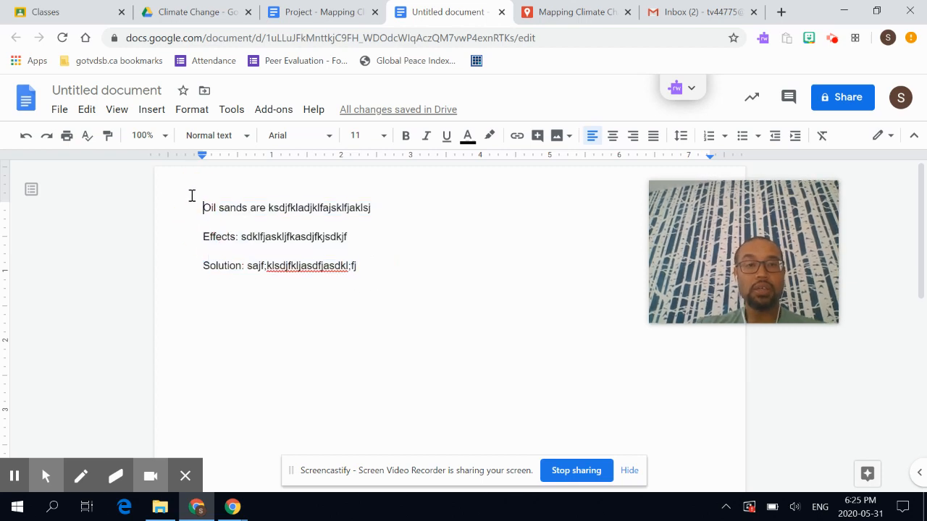
# - Paste the placeholder lines into the Athabasca Oil Sands polygon description, then return to the Untitled document
pyautogui.click(550, 11)
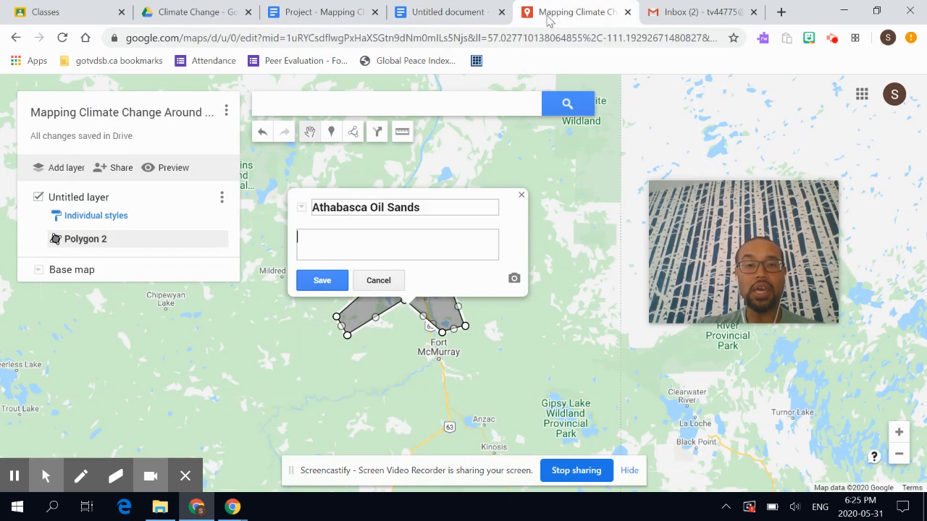
pyautogui.write('Skjfaksdkf  Aklfjasdkjfls  aksdfj;klasdjf')
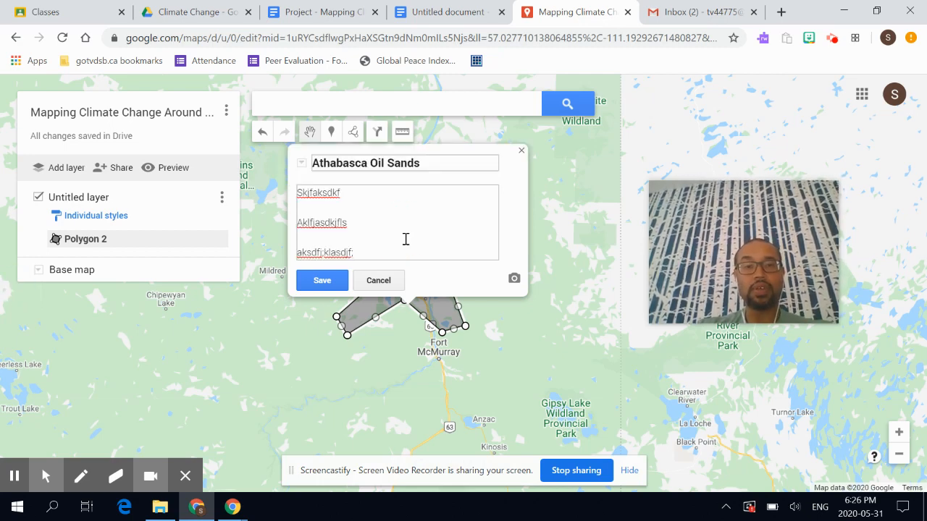
pyautogui.click(464, 6)
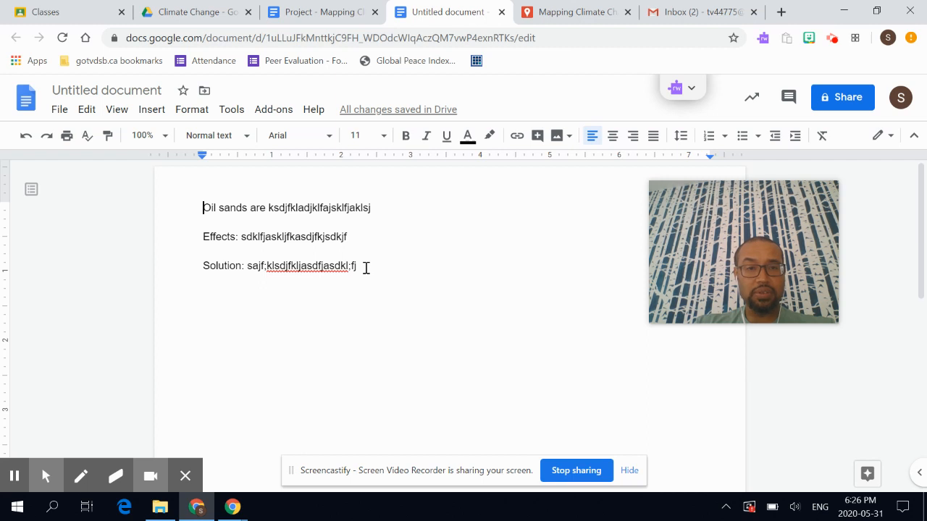
# - Copy all three note lines from the Untitled document and switch back to the Mapping Climate Change map
pyautogui.moveTo(274, 270); pyautogui.dragTo(190, 206)
pyautogui.click(189, 207)
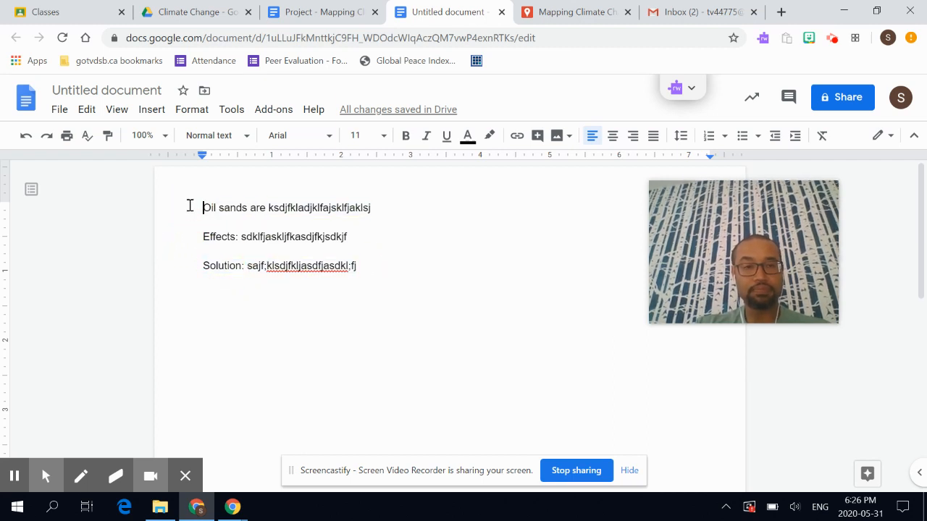
pyautogui.moveTo(202, 207); pyautogui.dragTo(359, 270)
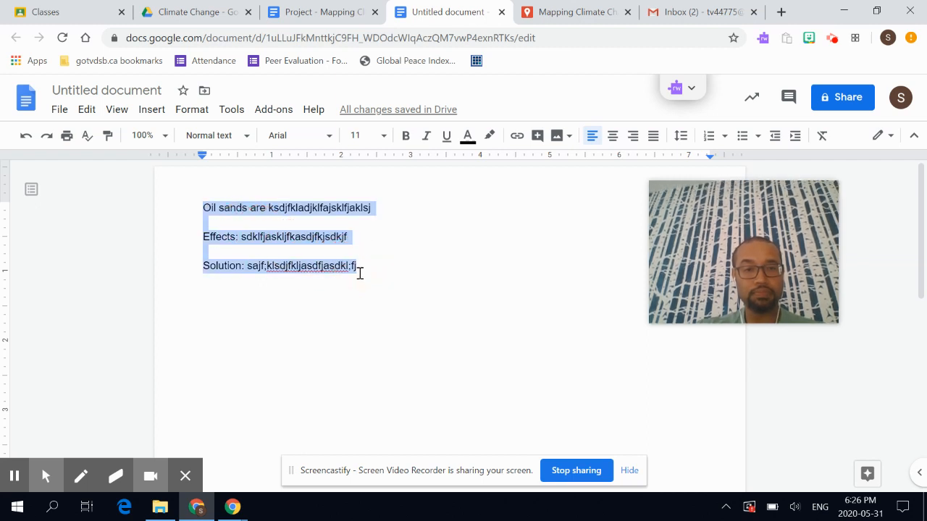
pyautogui.rightClick(341, 266)
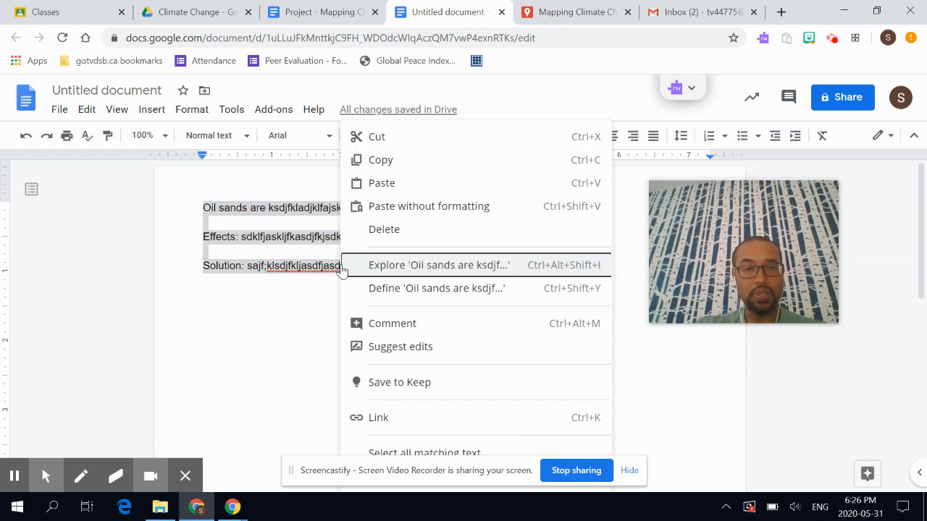
pyautogui.click(374, 160)
pyautogui.click(568, 9)
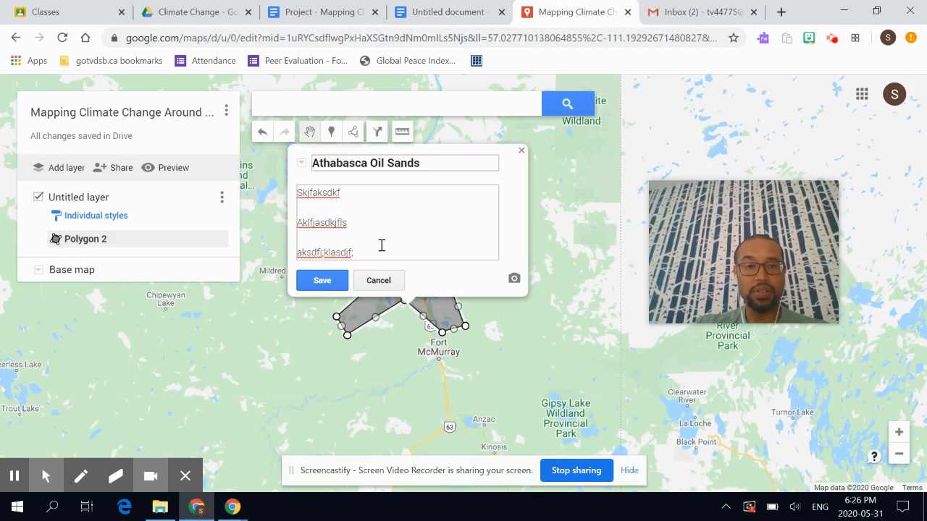
# - Replace the polygon description with the copied notes and open the photo dialog's Image URL option
pyautogui.moveTo(373, 253); pyautogui.dragTo(264, 157)
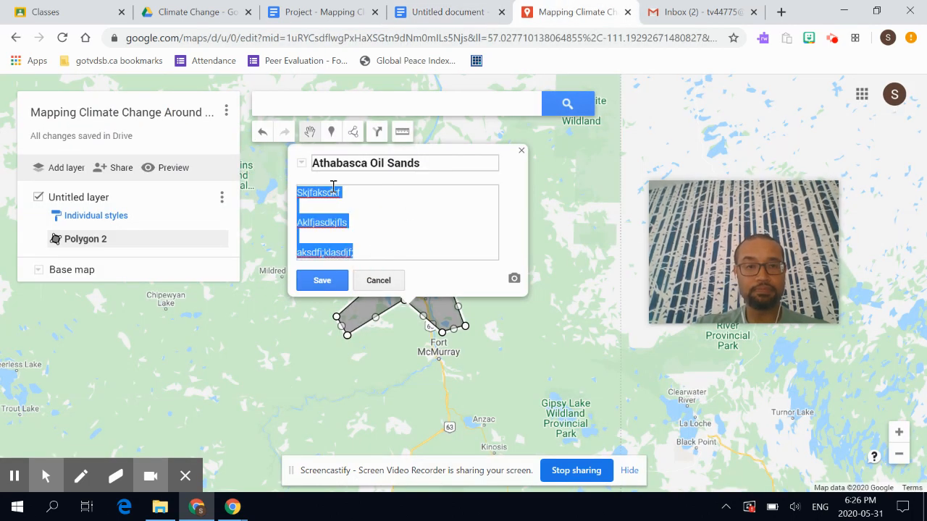
pyautogui.hotkey('ctrl', 'v')
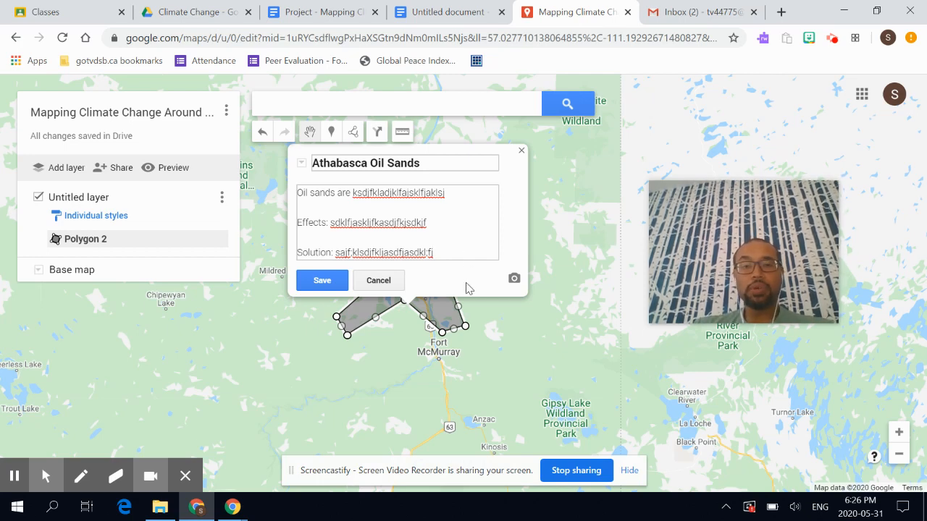
pyautogui.click(514, 280)
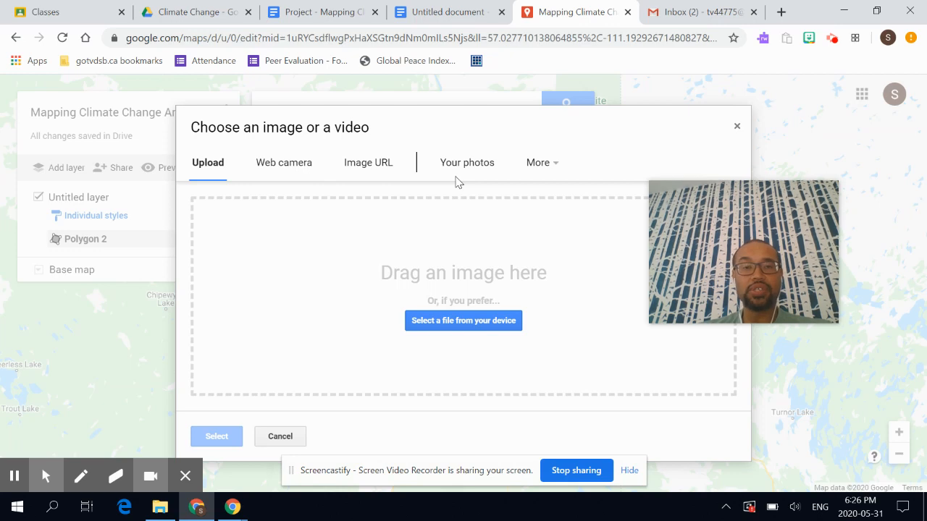
pyautogui.click(370, 165)
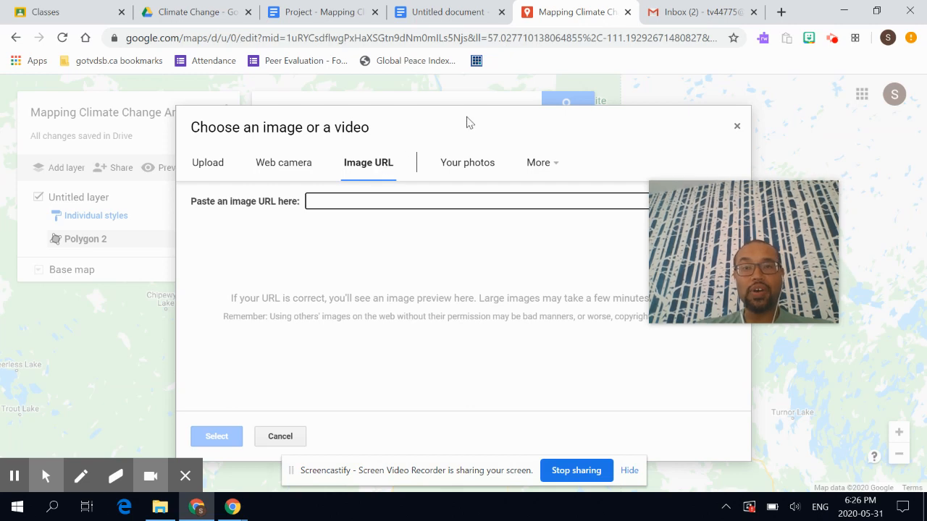
# - Search Google in a new tab for 'athabasca oil sands' and browse the Images results
pyautogui.click(781, 13)
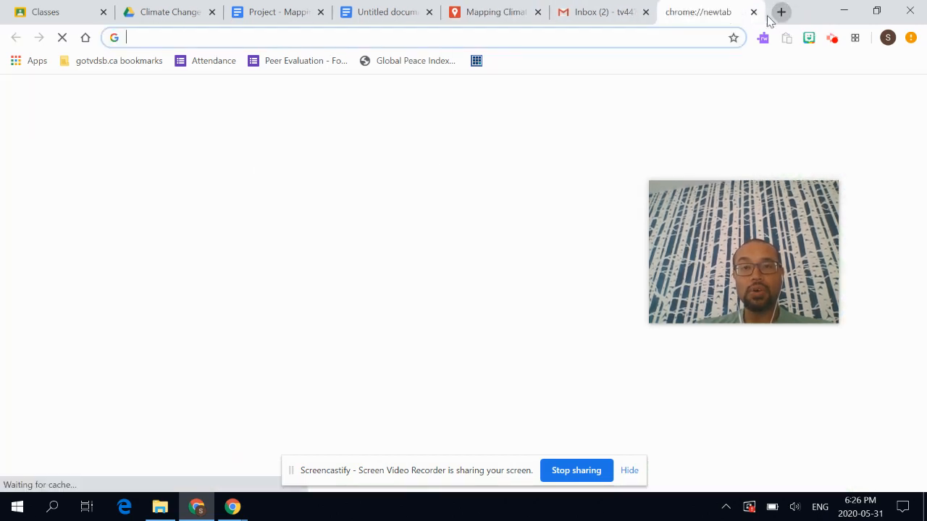
pyautogui.write('ath')
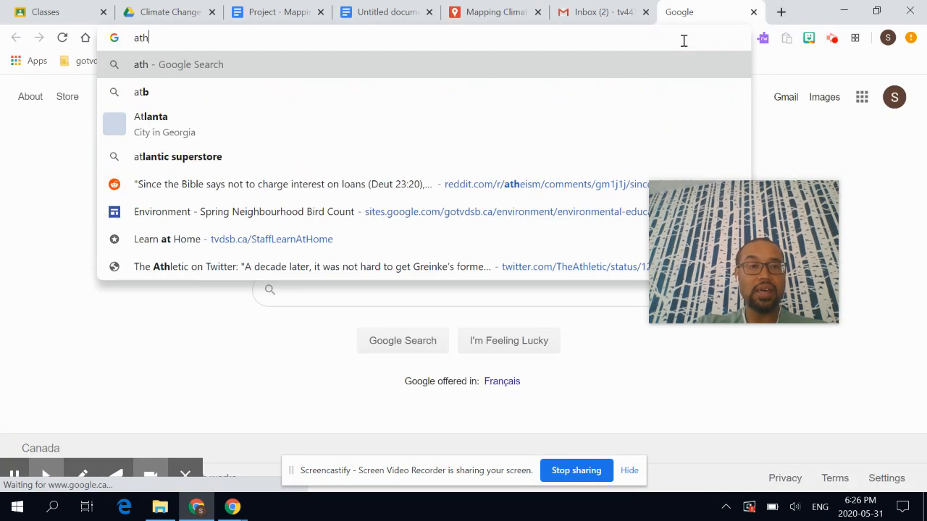
pyautogui.write('abasca oi')
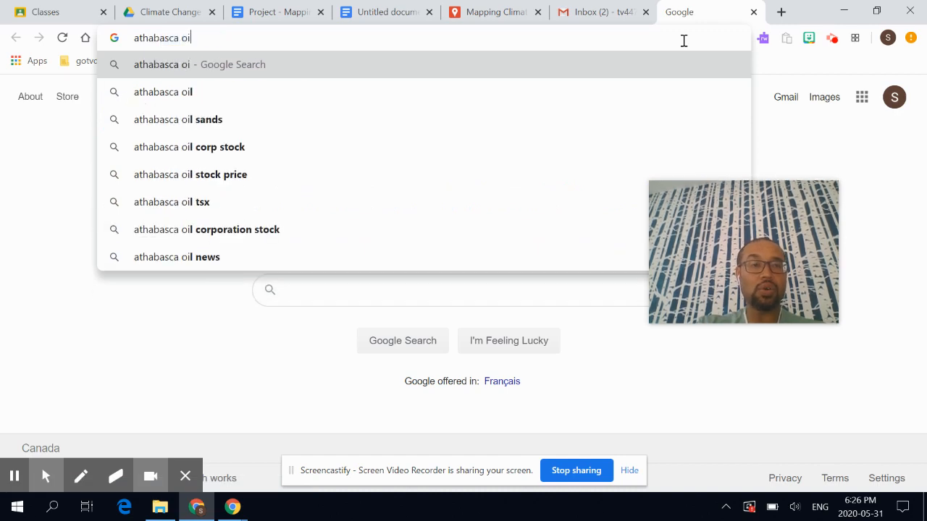
pyautogui.write('l sands')
pyautogui.press('Return')
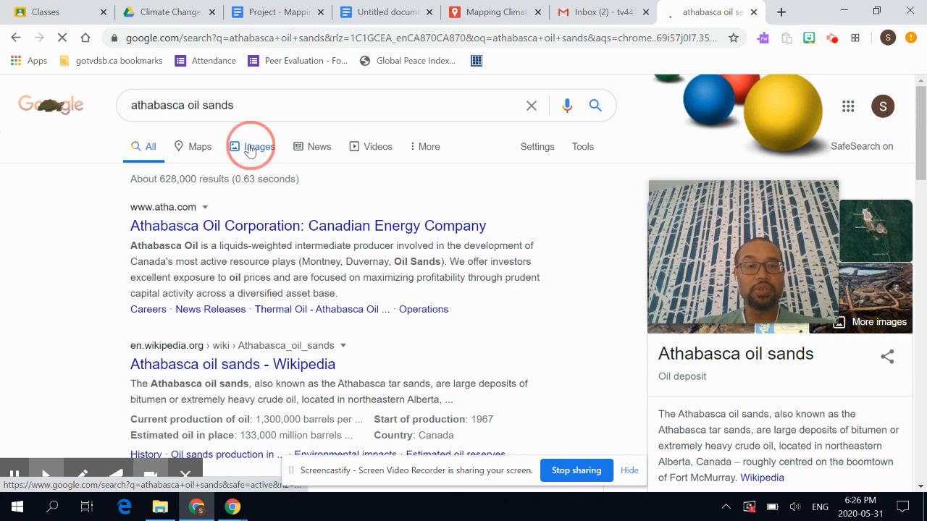
pyautogui.click(249, 148)
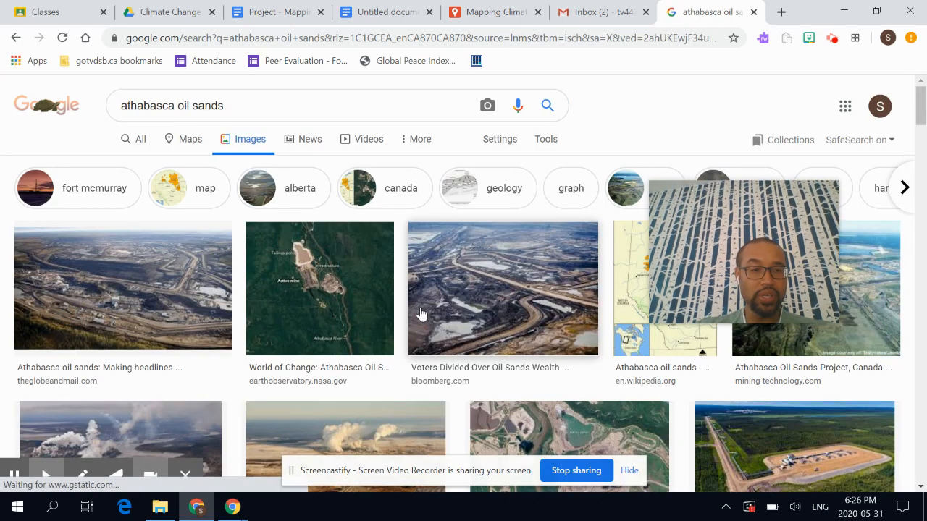
pyautogui.scroll(-3, 422, 314)
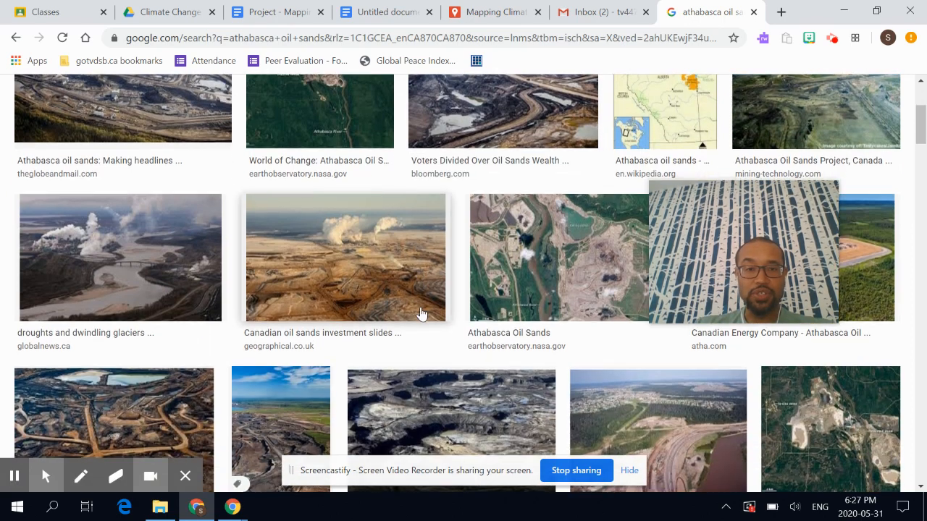
pyautogui.scroll(-2, 422, 313)
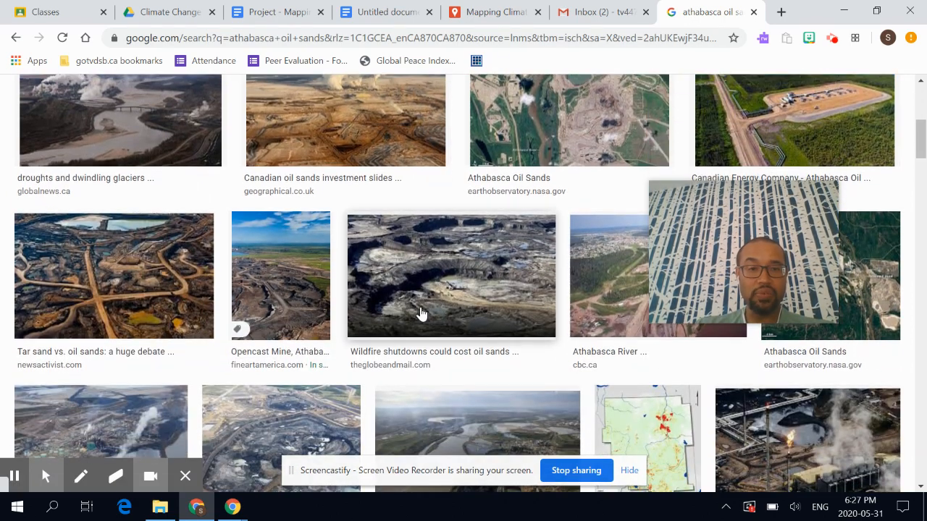
pyautogui.scroll(-1, 422, 313)
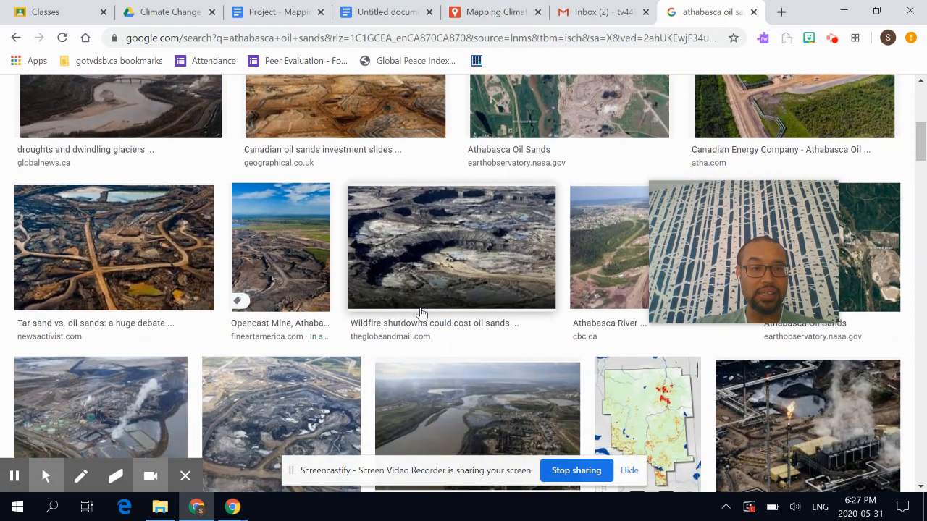
pyautogui.scroll(-1, 422, 314)
pyautogui.scroll(1, 422, 314)
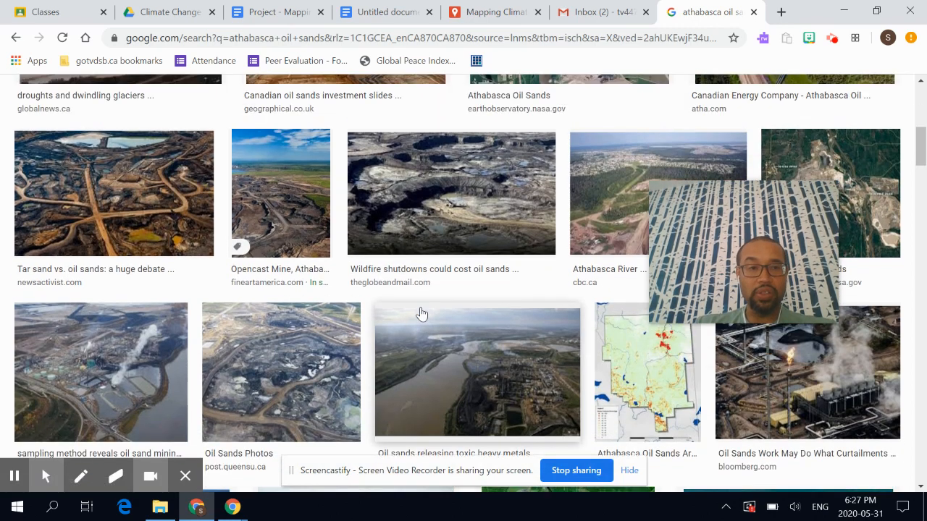
pyautogui.scroll(1, 407, 242)
# - Preview the 'Tar sand vs. oil sands' image and open its newsactivist.com source page in a new tab
pyautogui.click(150, 210)
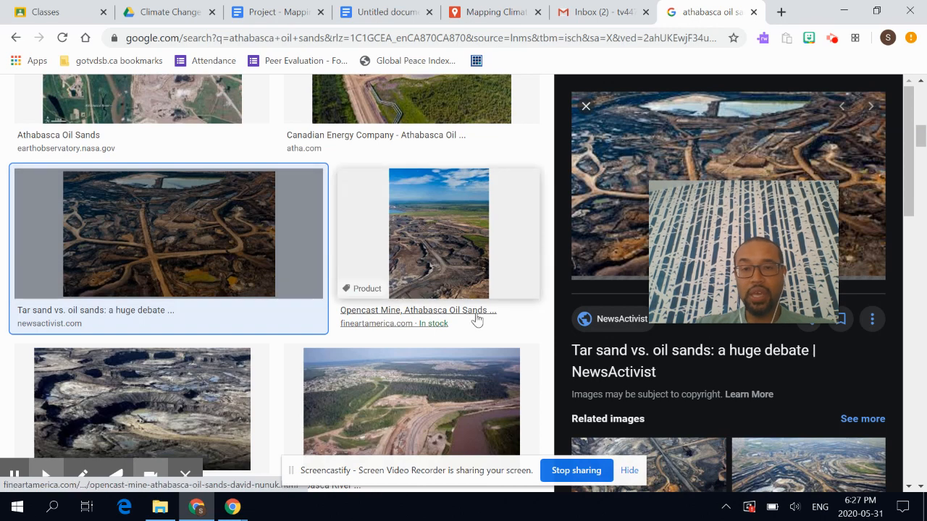
pyautogui.moveTo(696, 255); pyautogui.dragTo(401, 225)
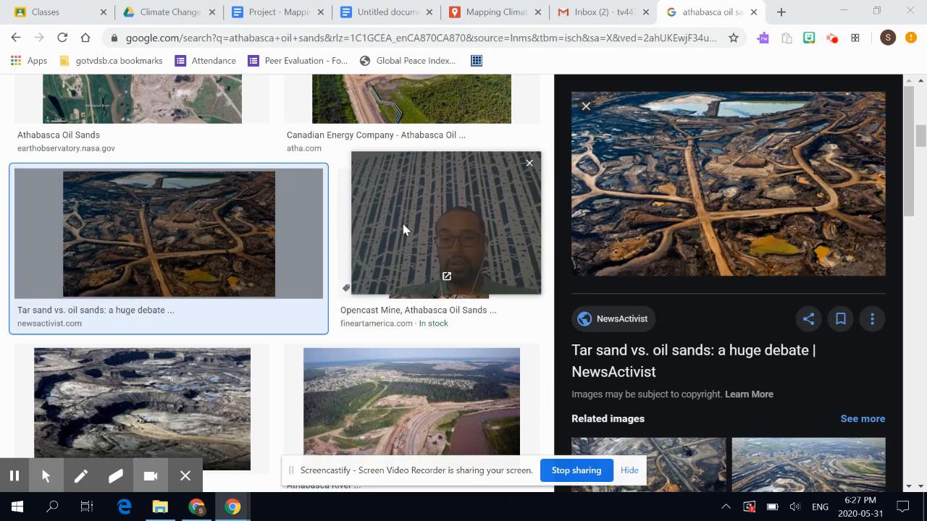
pyautogui.click(874, 320)
pyautogui.click(864, 357)
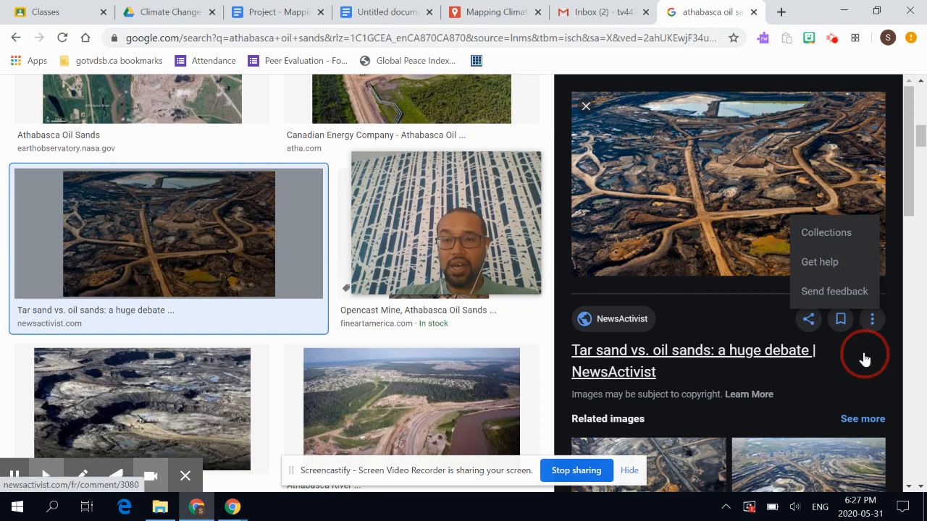
pyautogui.click(754, 12)
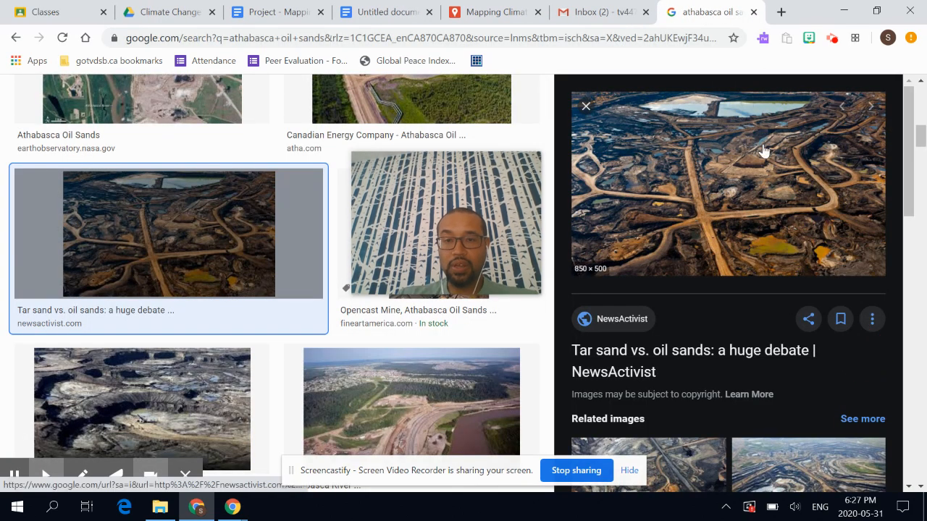
pyautogui.scroll(-2, 744, 225)
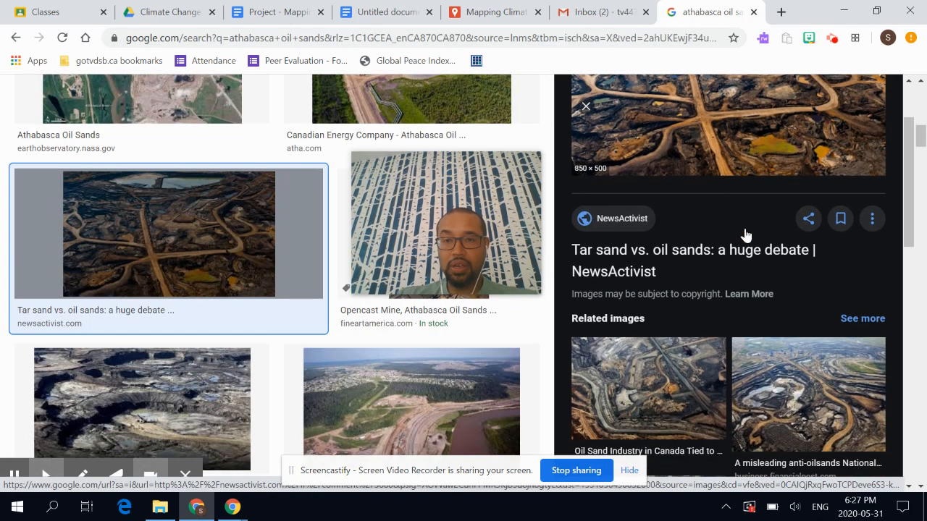
pyautogui.scroll(2, 746, 236)
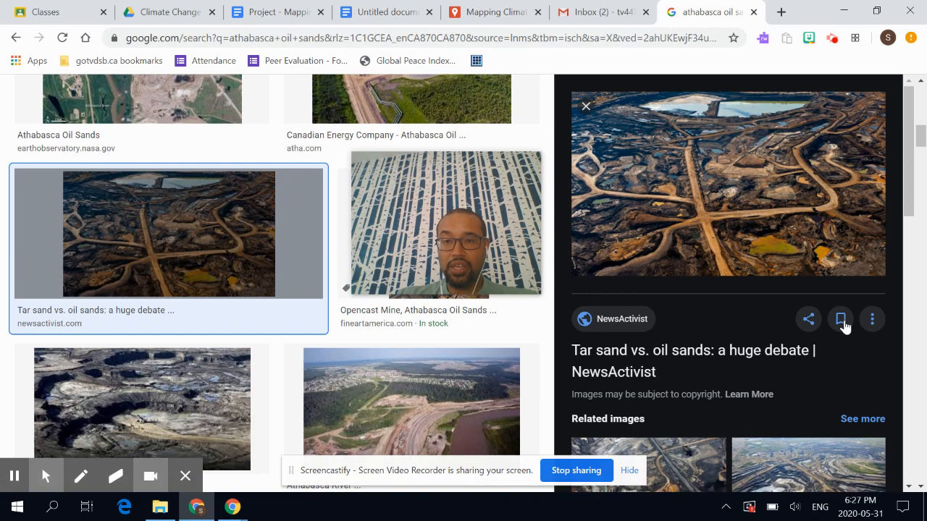
pyautogui.click(699, 207)
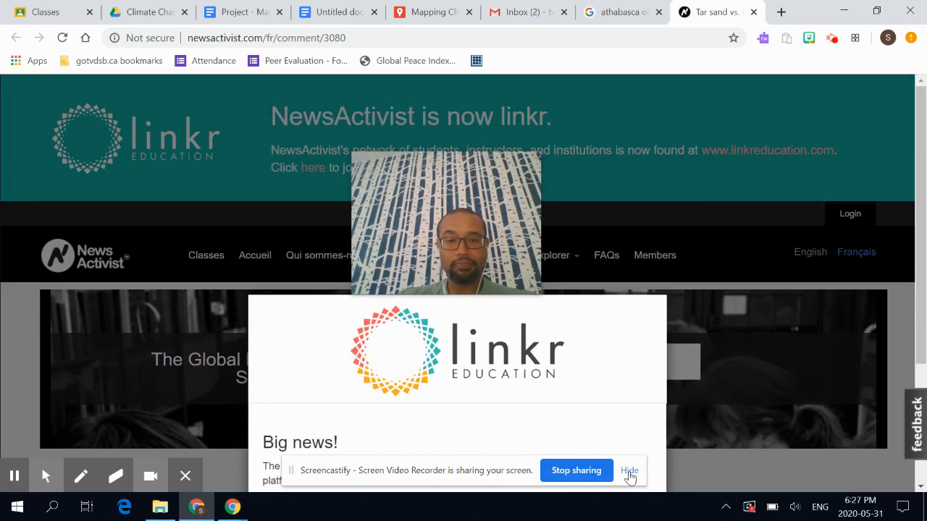
# - Close the NewsActivist tab and copy the share link for the 'Tar sand vs. oil sands' image
pyautogui.scroll(-2, 641, 371)
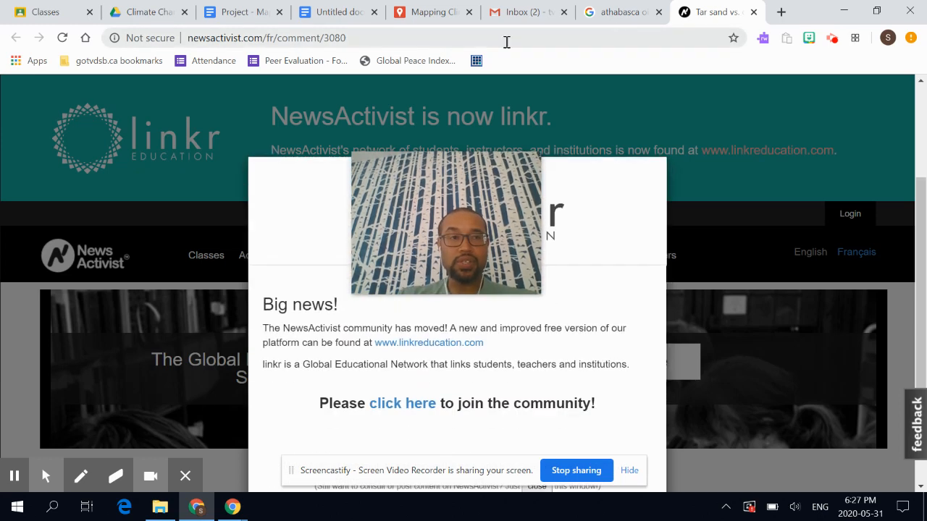
pyautogui.click(754, 12)
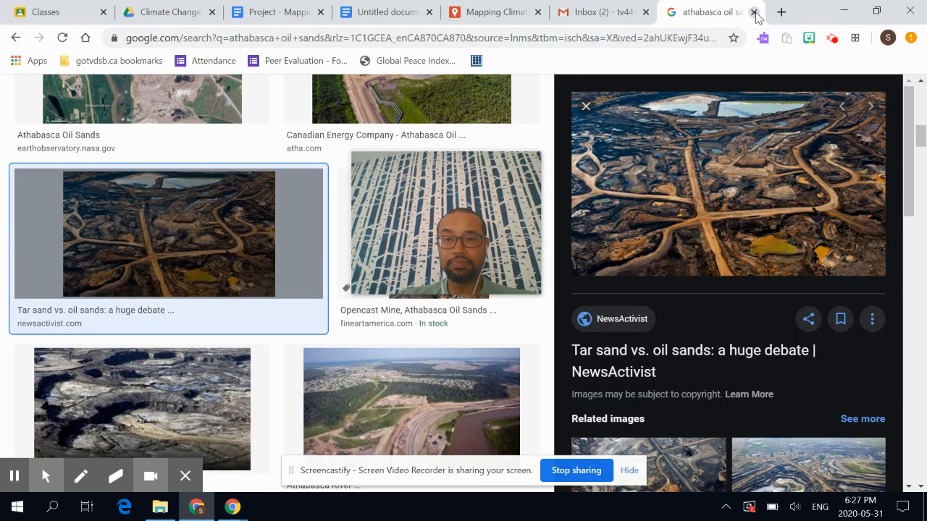
pyautogui.scroll(-3, 809, 288)
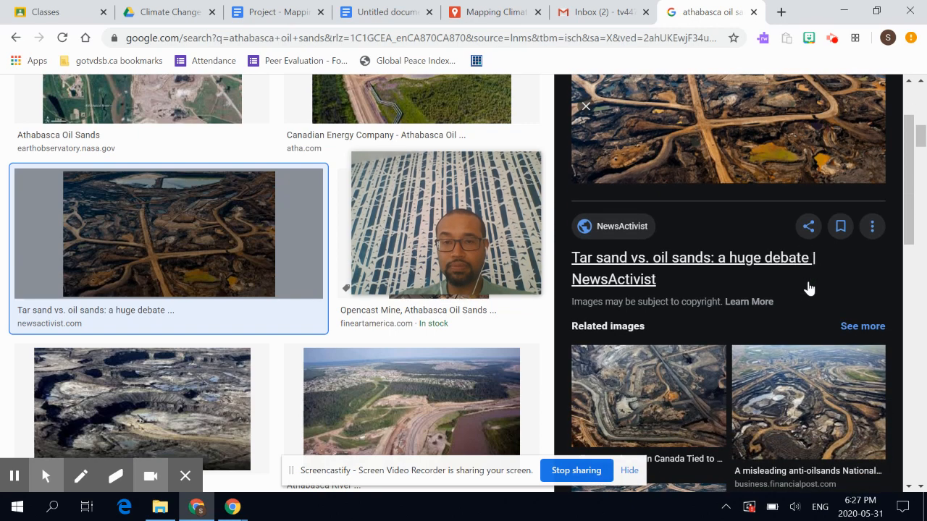
pyautogui.scroll(2, 809, 289)
pyautogui.scroll(1, 809, 288)
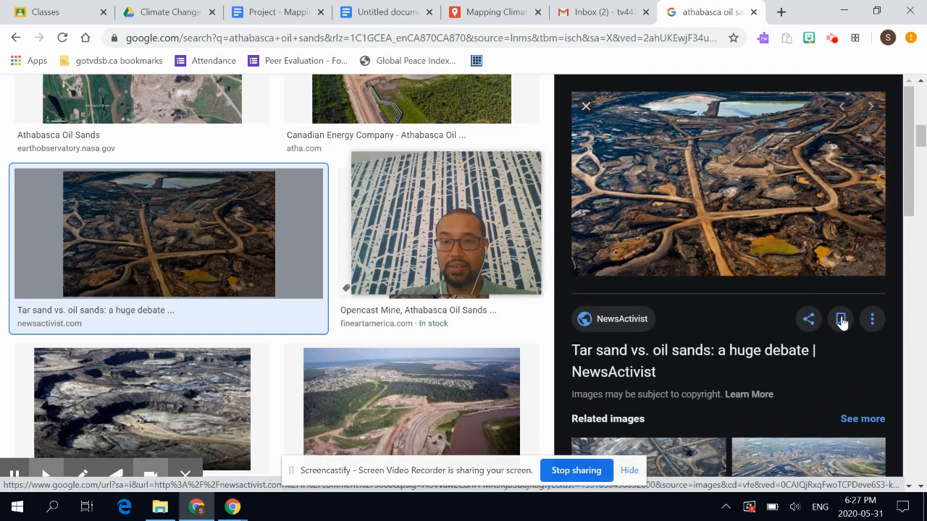
pyautogui.click(808, 319)
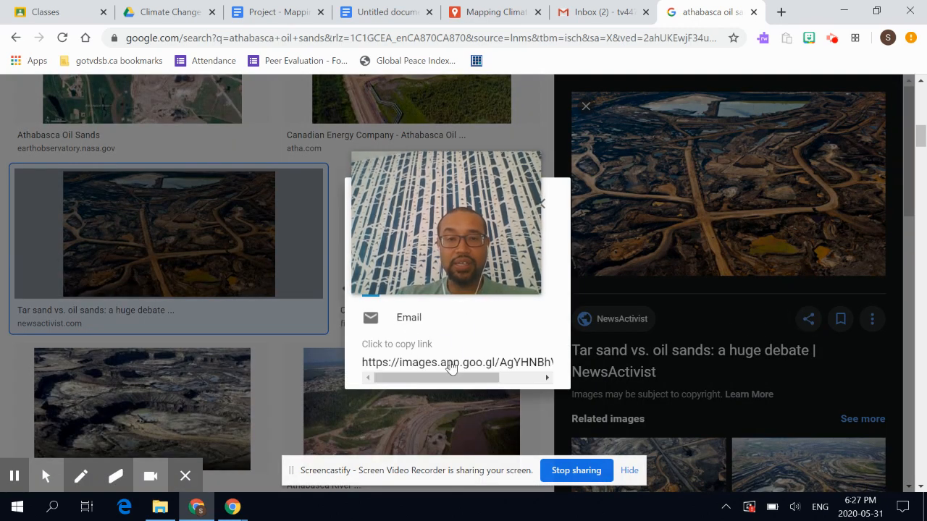
pyautogui.click(413, 347)
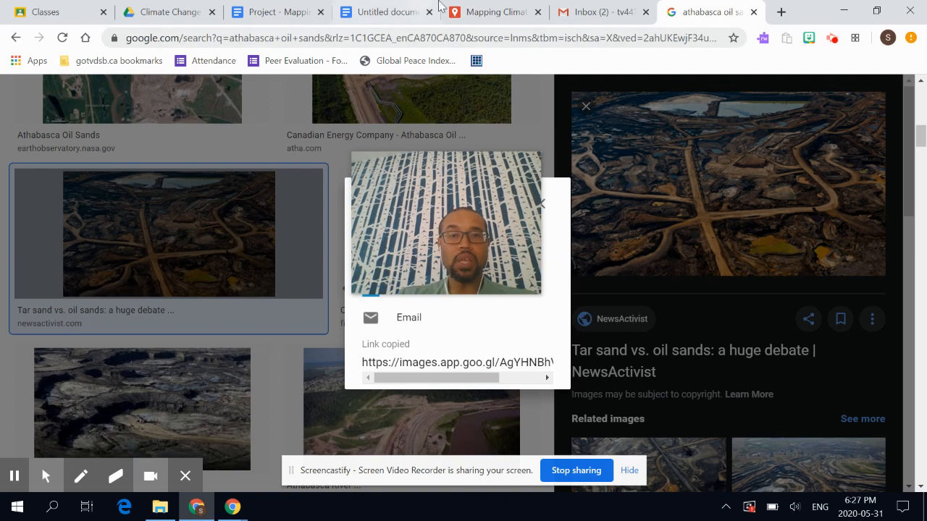
# - Paste the copied share link into the My Maps Image URL field, then return to the image results
pyautogui.click(495, 10)
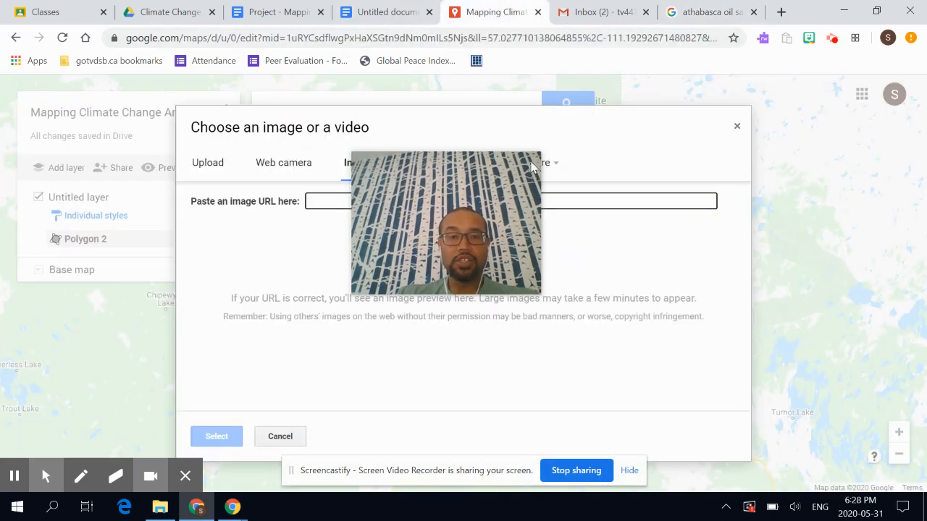
pyautogui.moveTo(512, 191); pyautogui.dragTo(764, 333)
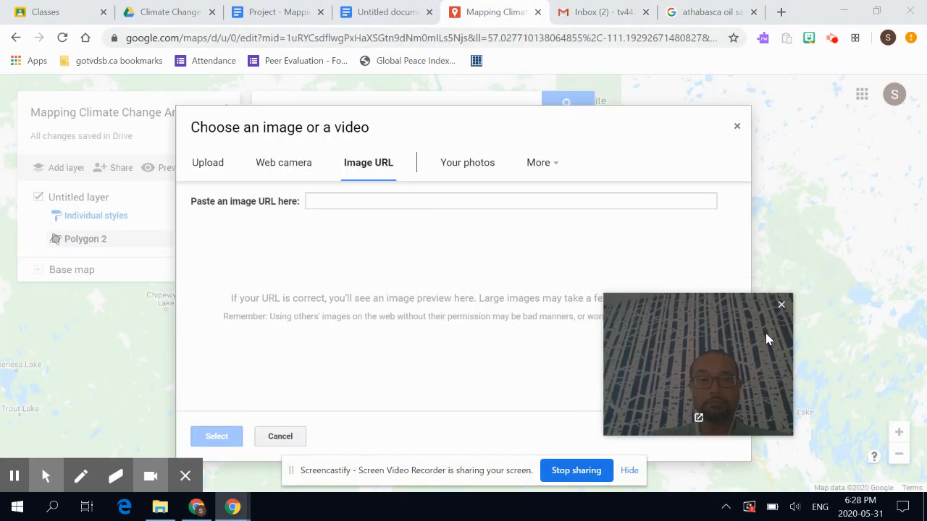
pyautogui.click(546, 199)
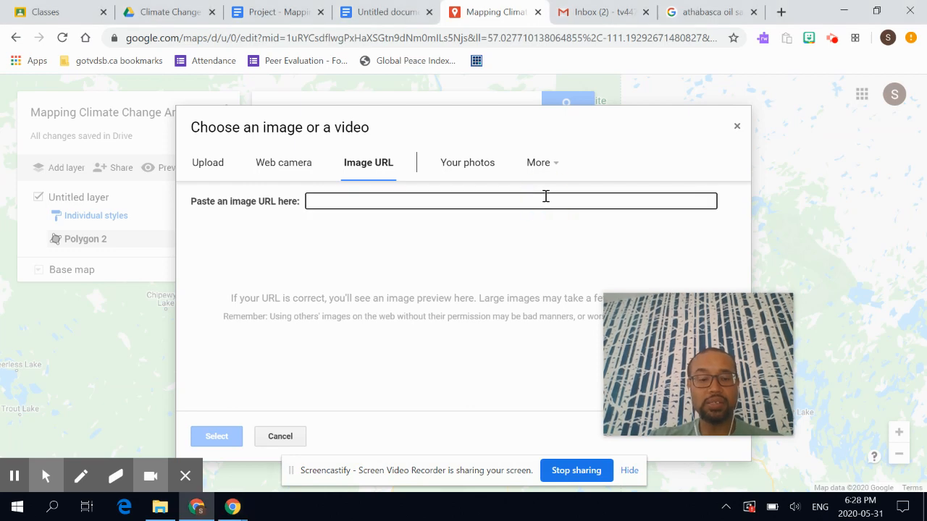
pyautogui.hotkey('ctrl', 'v')
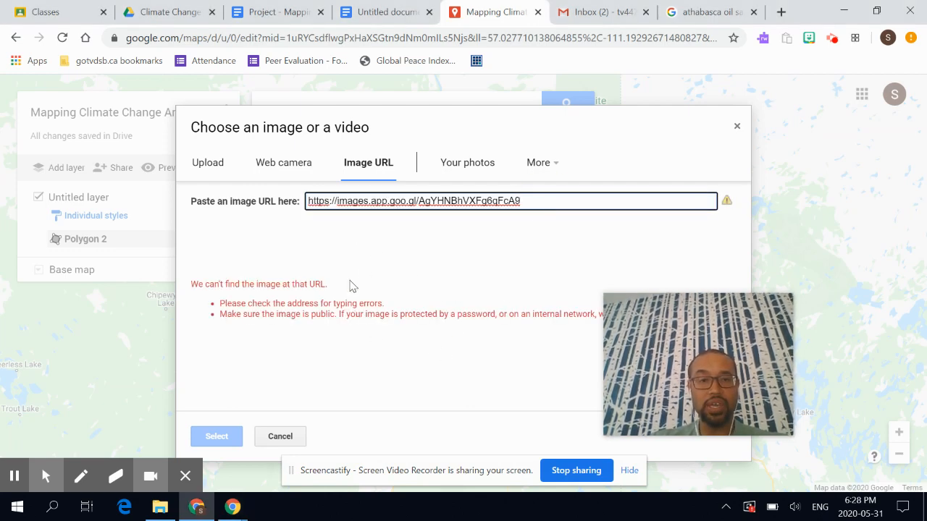
pyautogui.click(706, 9)
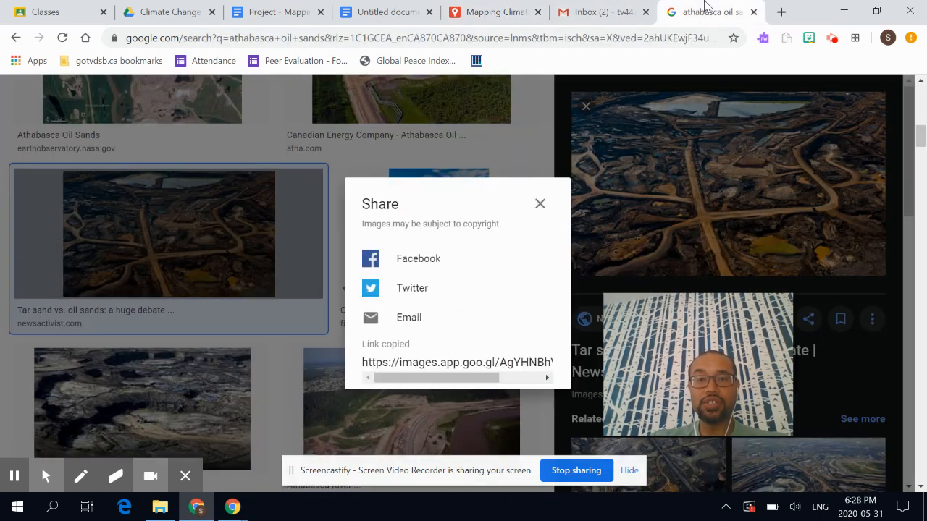
# - Preview the mining-technology.com 'Athabasca Oil Sands Project' image and open its source page in a new tab
pyautogui.click(540, 203)
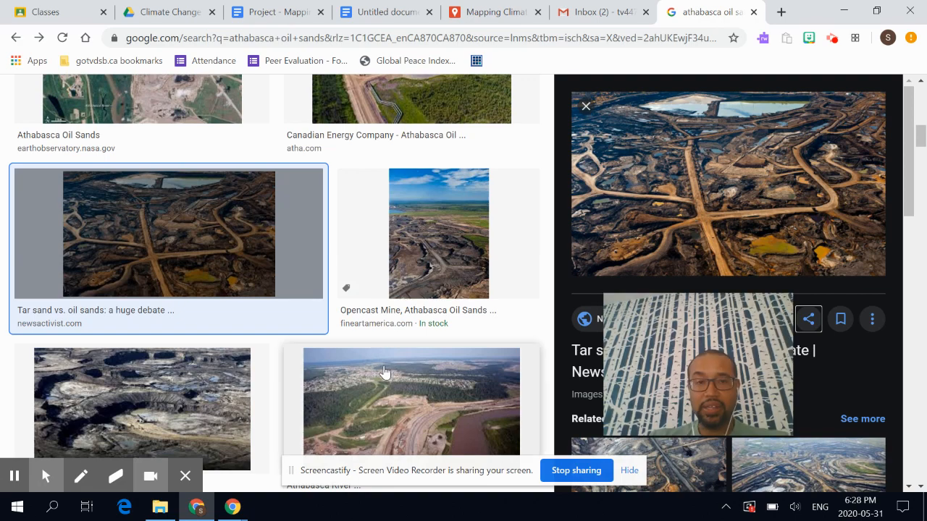
pyautogui.scroll(4, 385, 373)
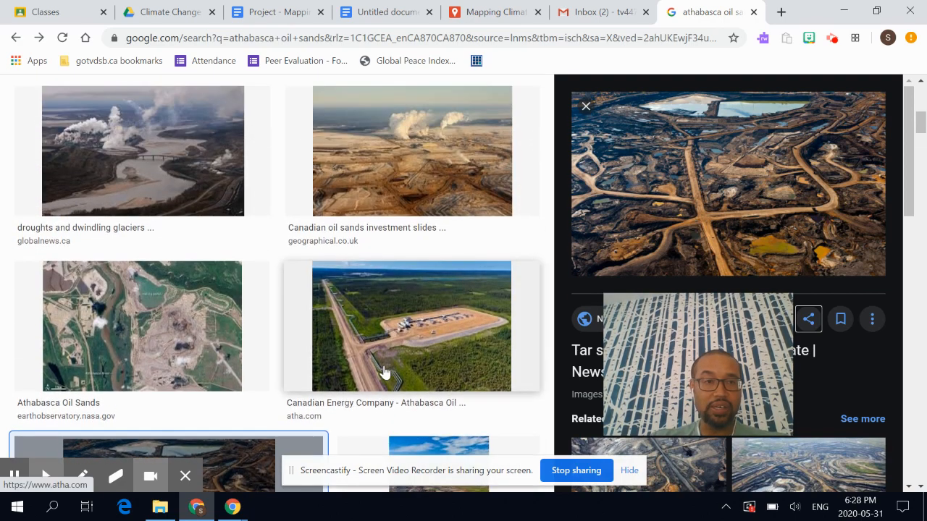
pyautogui.scroll(2, 249, 252)
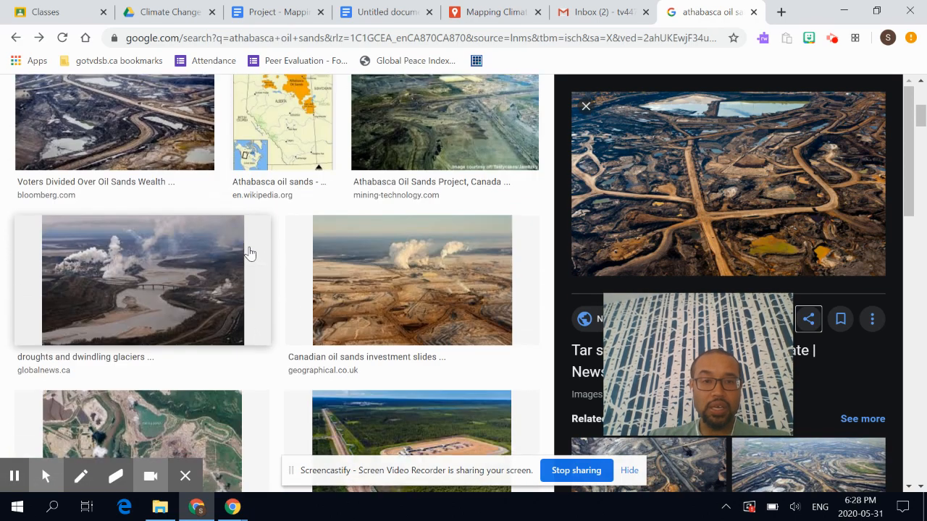
pyautogui.scroll(1, 249, 252)
pyautogui.click(481, 168)
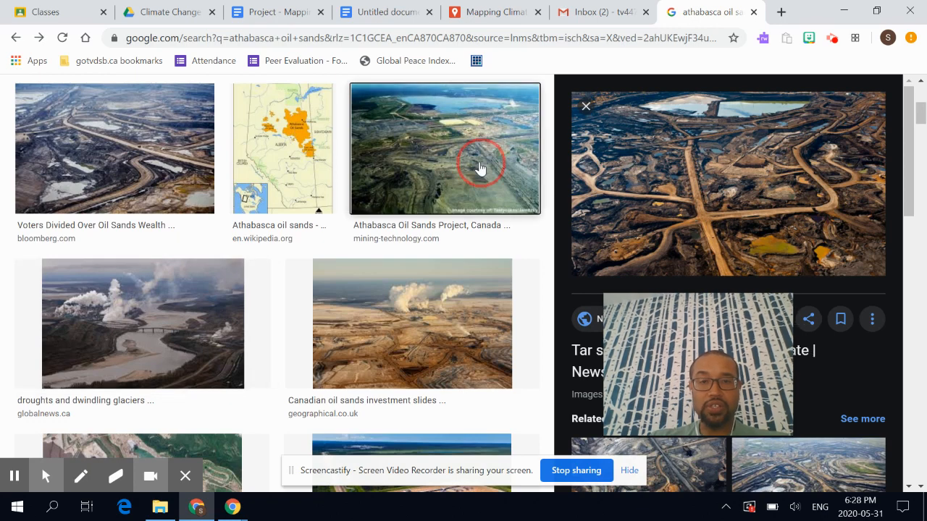
pyautogui.scroll(1, 507, 178)
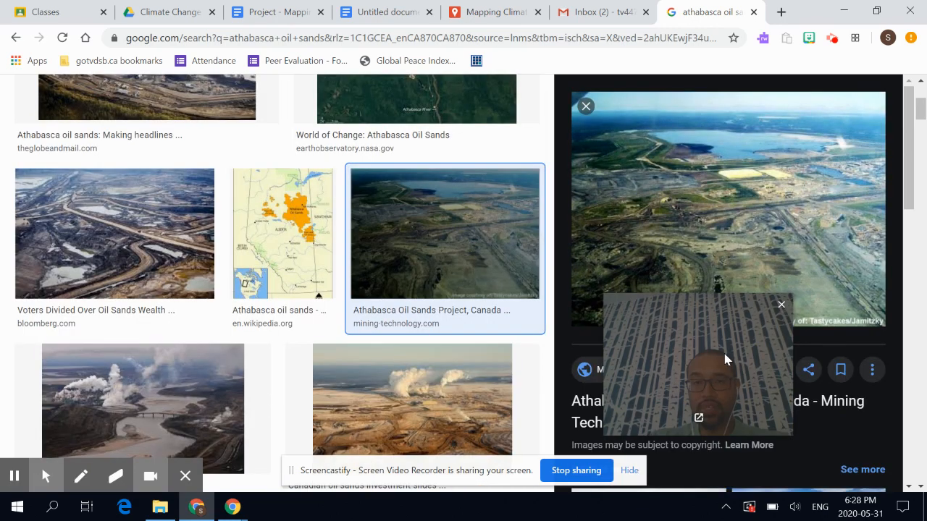
pyautogui.moveTo(722, 354); pyautogui.dragTo(756, 491)
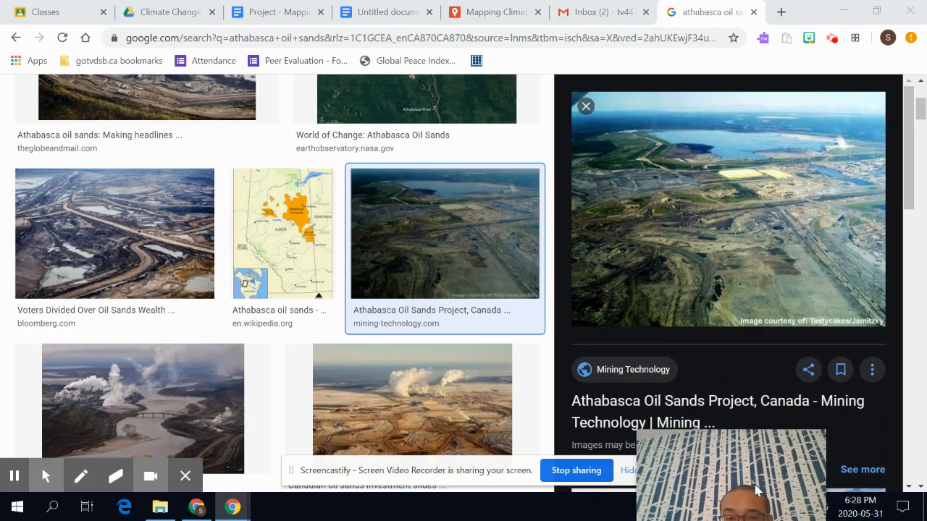
pyautogui.scroll(-4, 766, 427)
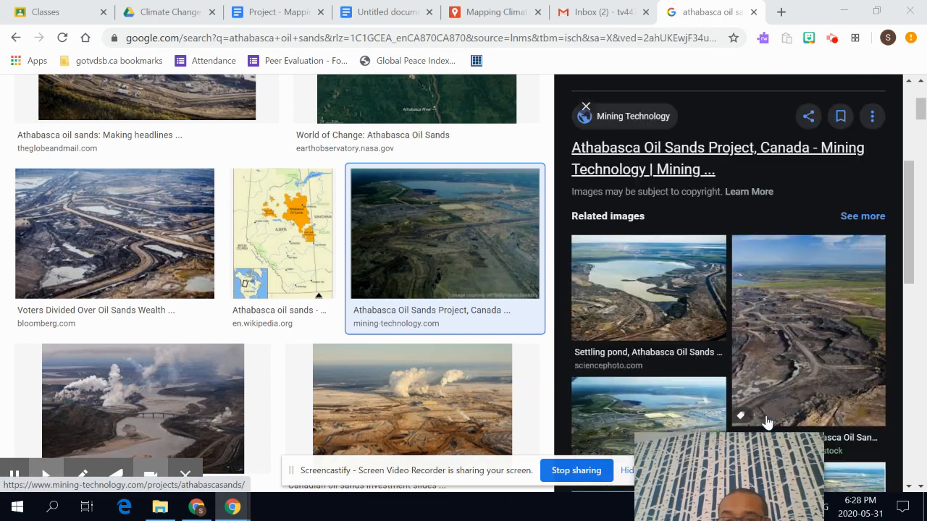
pyautogui.scroll(3, 767, 422)
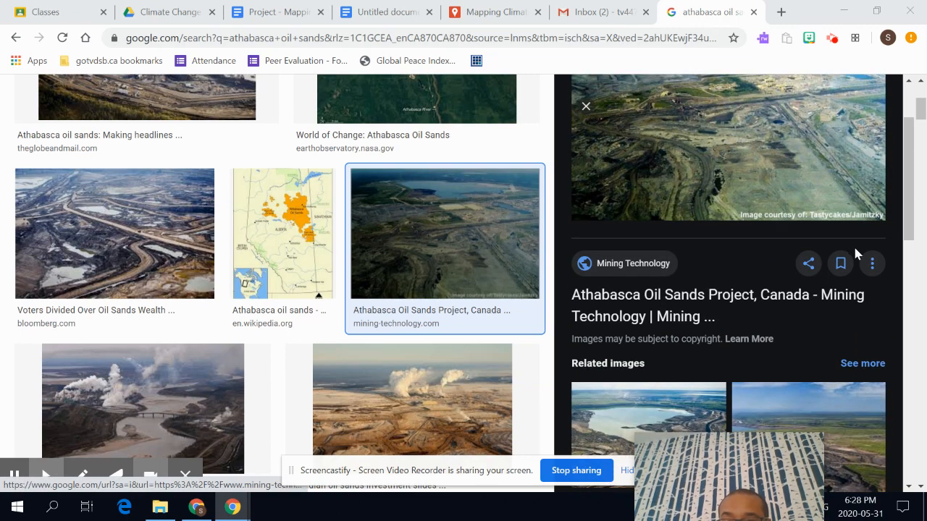
pyautogui.click(872, 265)
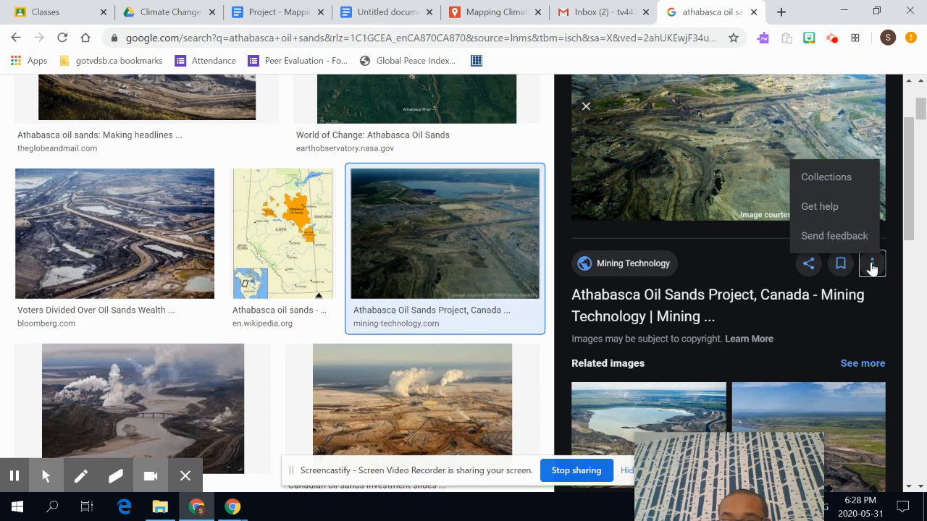
pyautogui.click(715, 196)
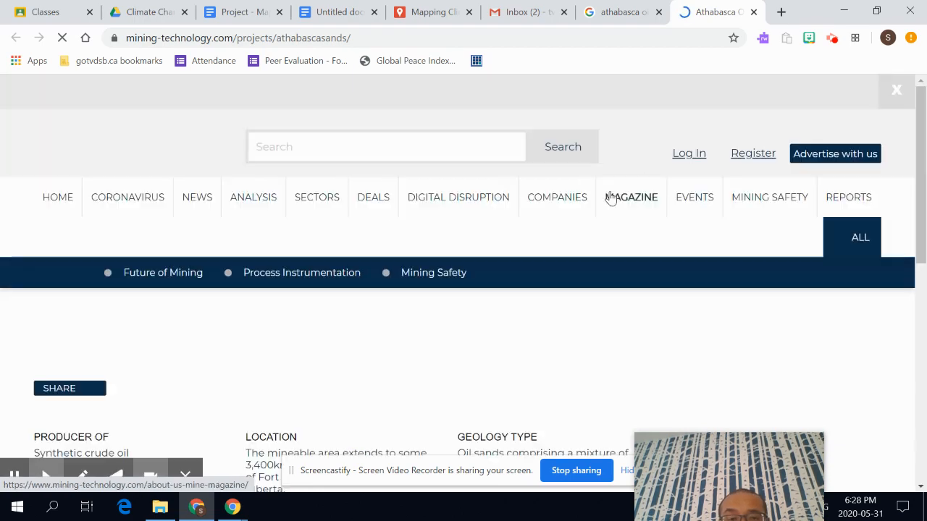
# - Advance the article's photo carousel to the Syncrude Mildred Lake plant photo and copy its image address
pyautogui.scroll(-6, 551, 239)
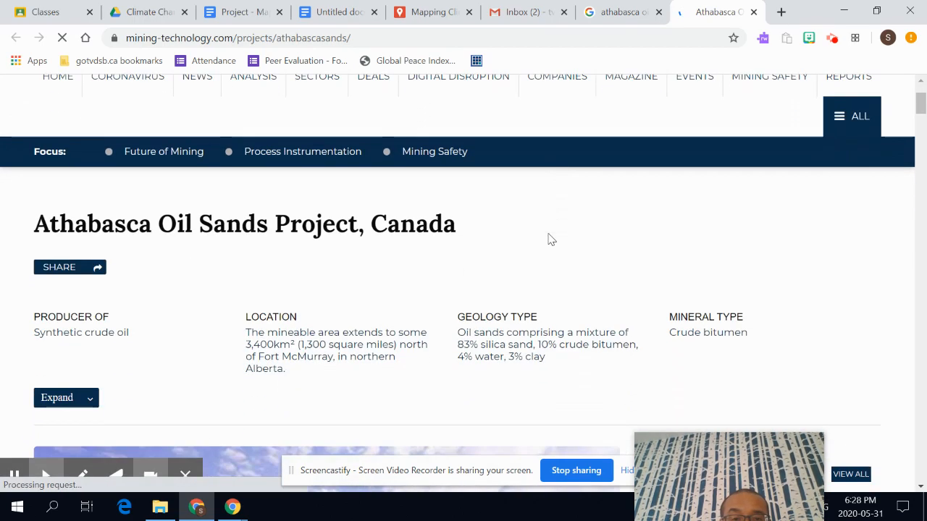
pyautogui.scroll(-8, 551, 238)
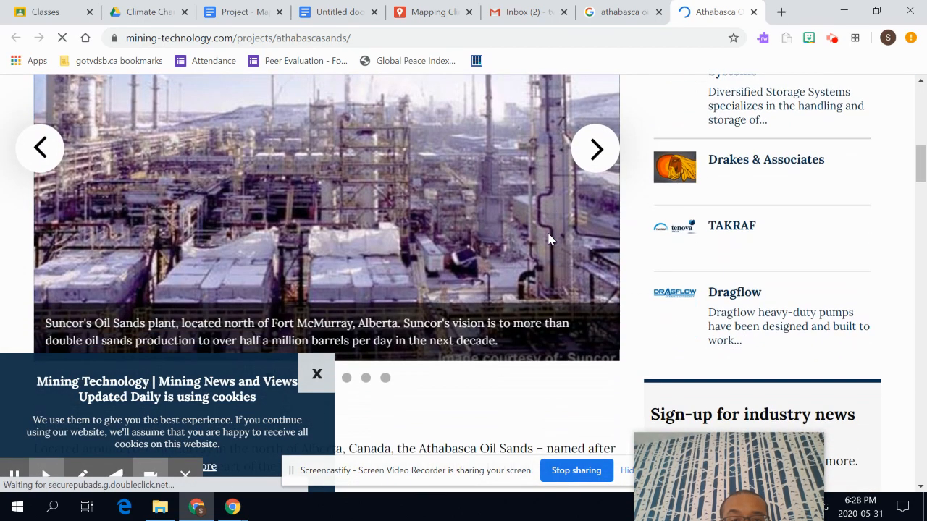
pyautogui.scroll(-6, 551, 238)
pyautogui.scroll(11, 550, 238)
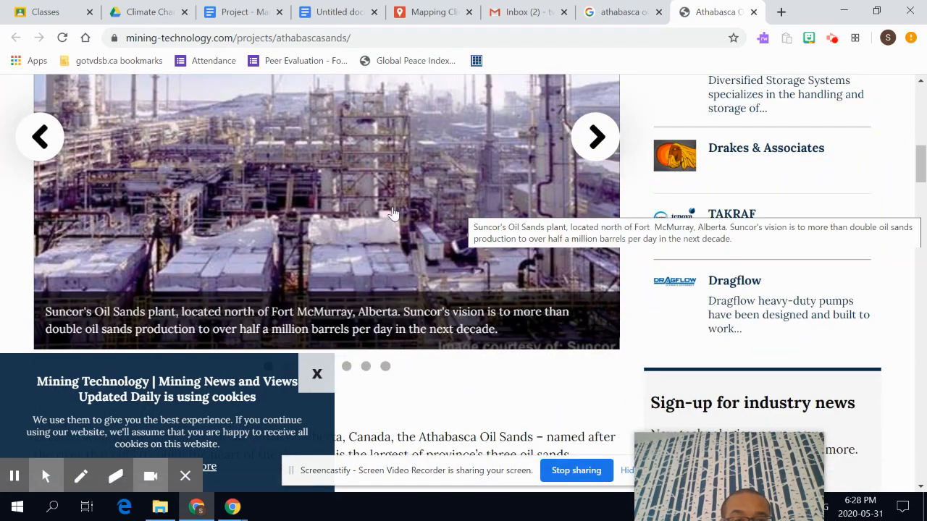
pyautogui.click(600, 141)
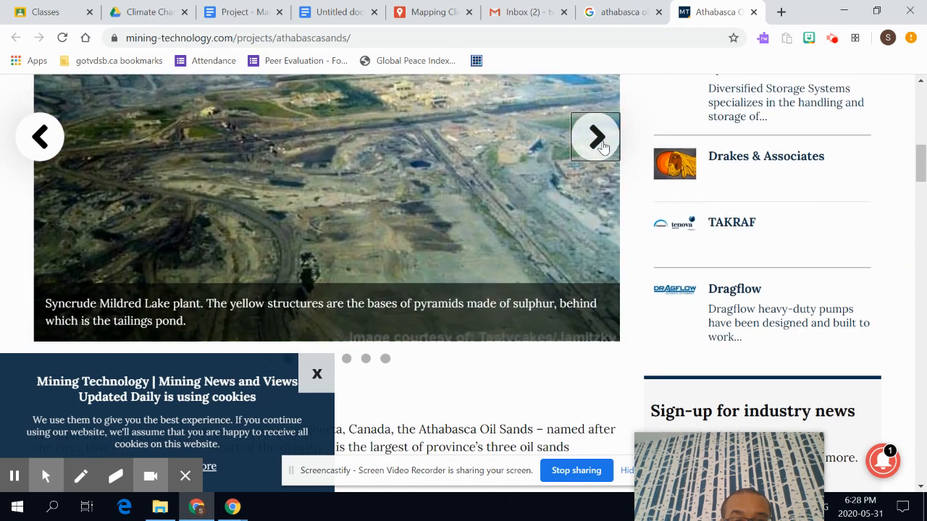
pyautogui.scroll(1, 355, 171)
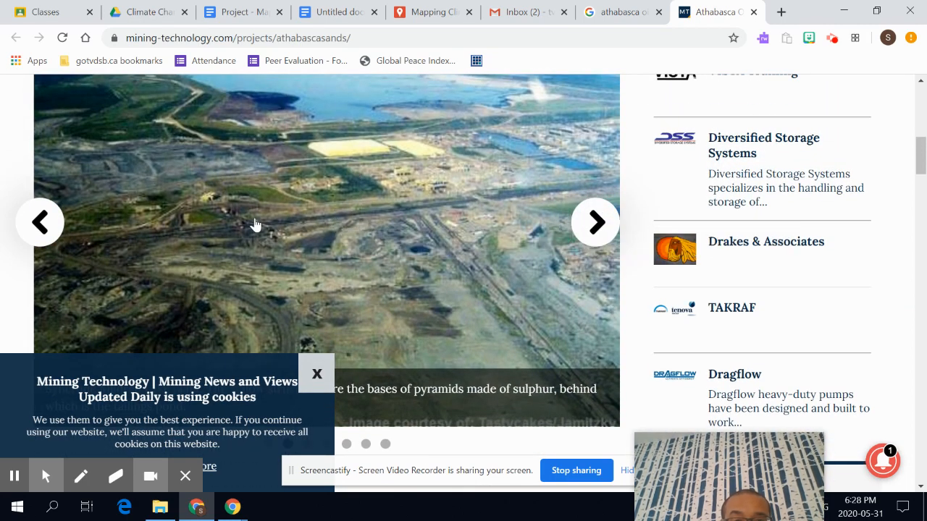
pyautogui.rightClick(334, 208)
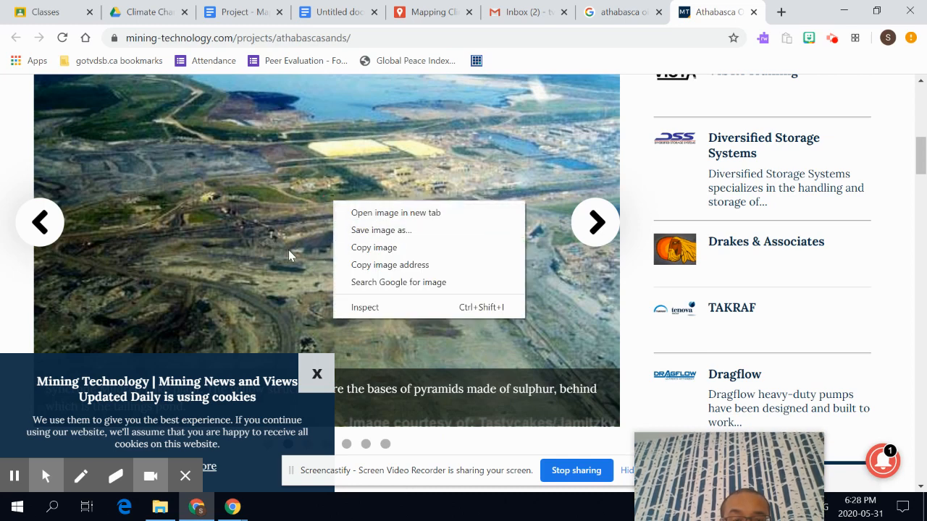
pyautogui.click(435, 265)
# - Replace the broken image URL with the Syncrude Mildred Lake plant photo address and save the polygon
pyautogui.click(447, 5)
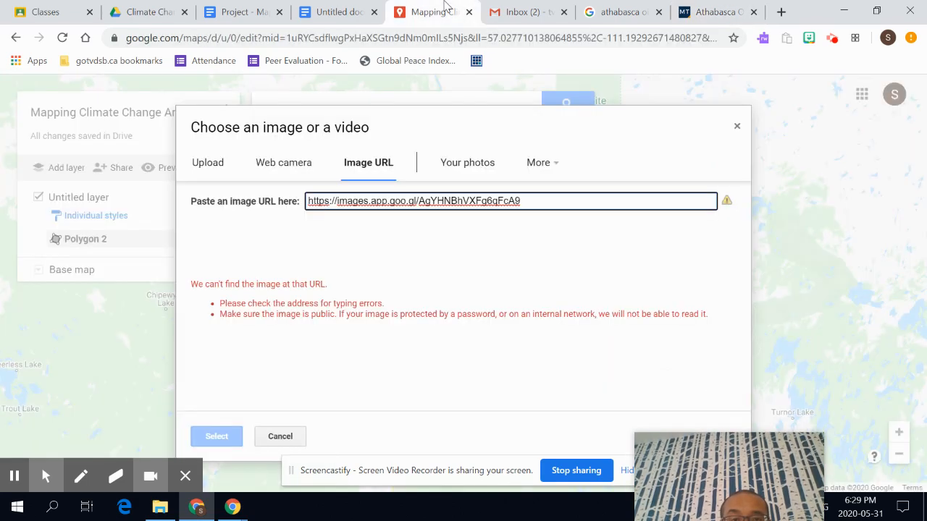
pyautogui.moveTo(552, 198); pyautogui.dragTo(257, 219)
pyautogui.hotkey('ctrl', 'v')
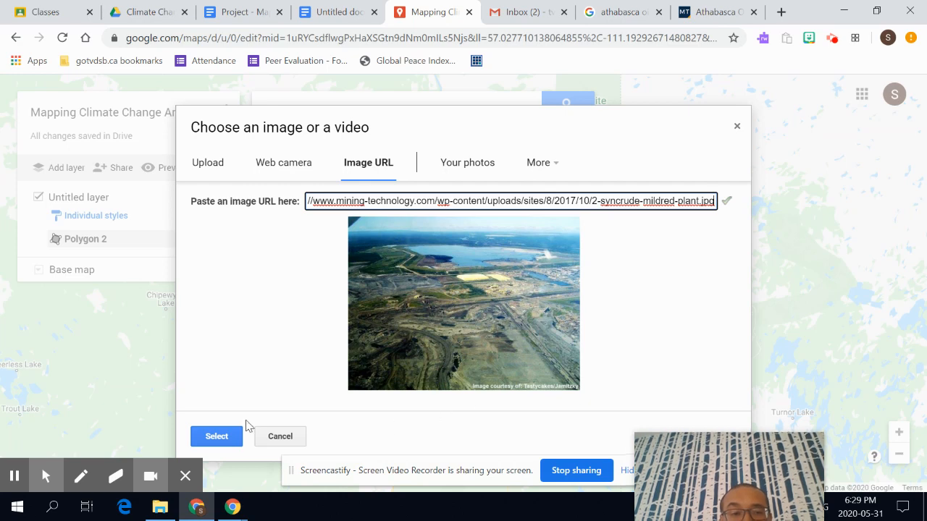
pyautogui.click(218, 435)
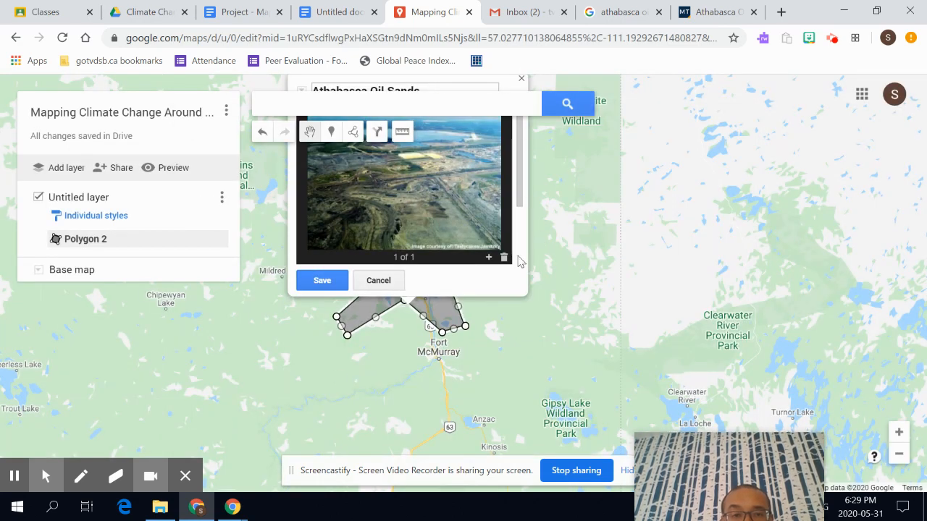
pyautogui.scroll(-3, 516, 261)
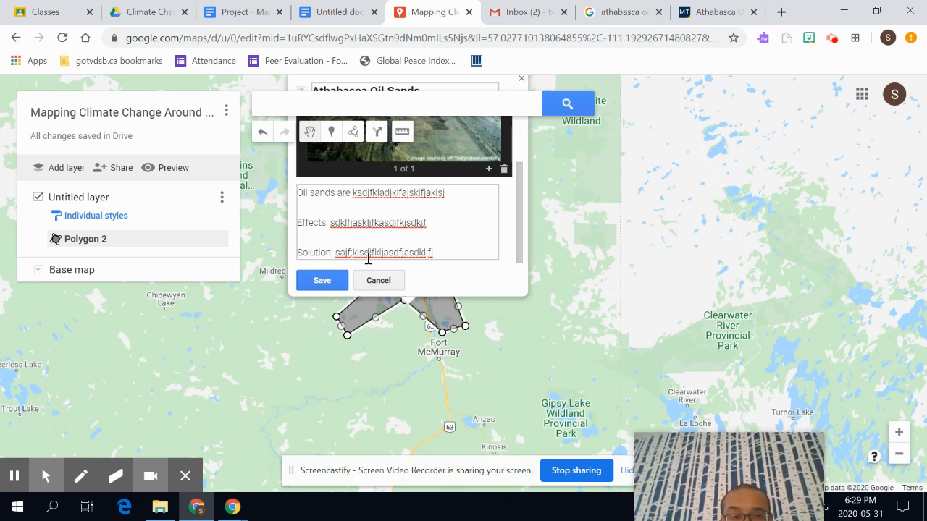
pyautogui.scroll(2, 445, 212)
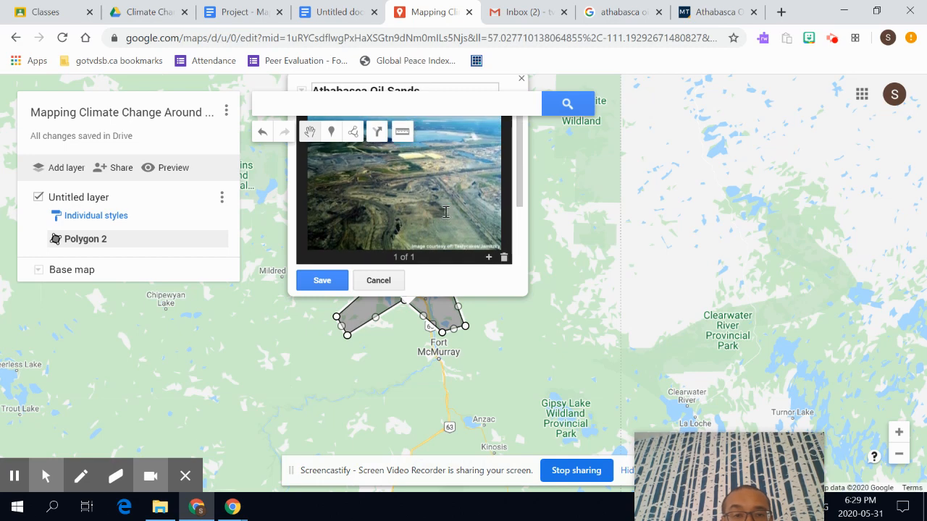
pyautogui.click(323, 282)
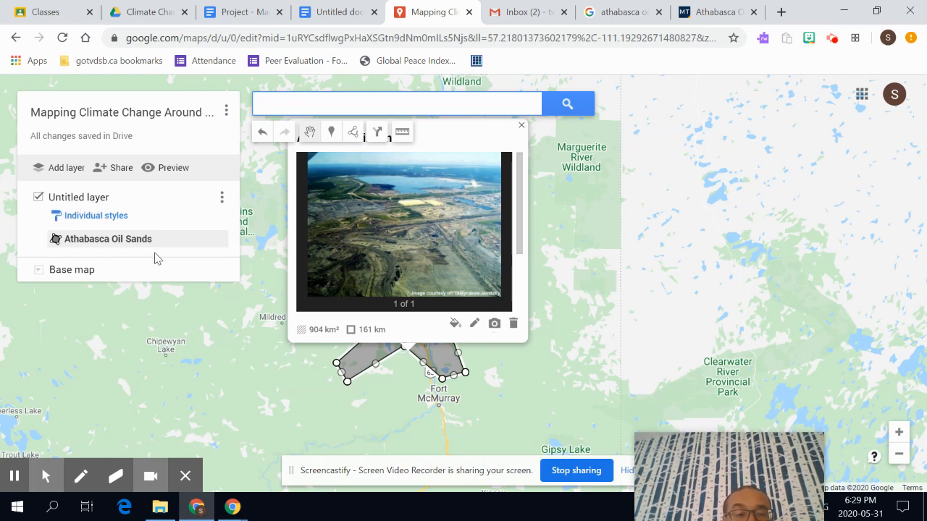
# - Select the Athabasca Oil Sands polygon and rename its untitled layer to 'Climate Change Issues'
pyautogui.click(87, 244)
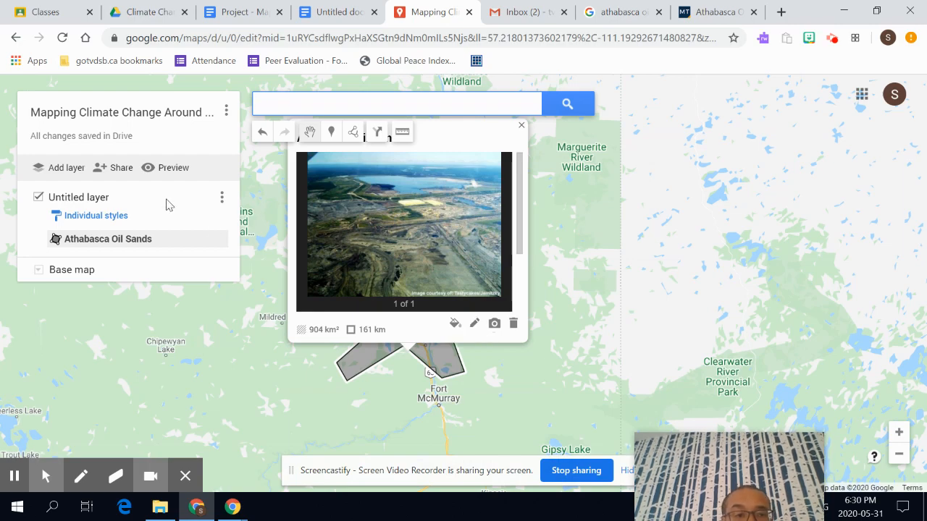
pyautogui.click(62, 200)
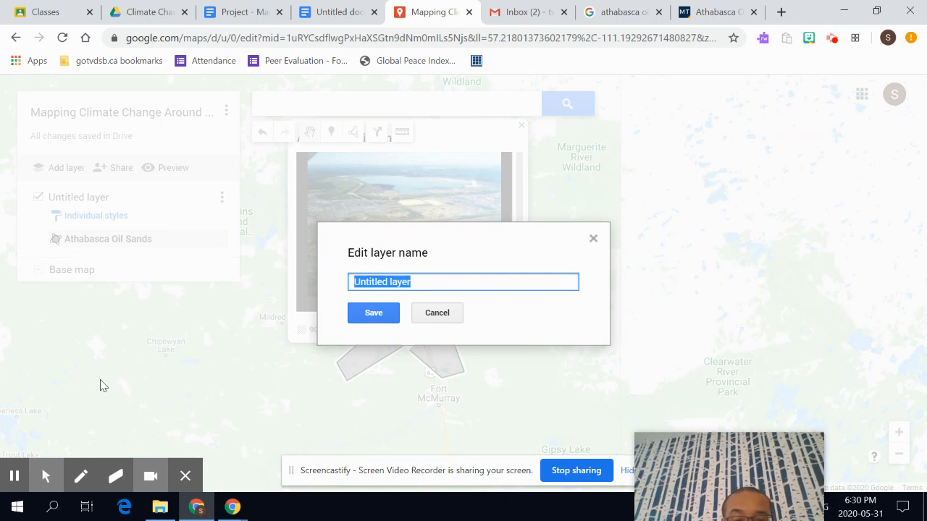
pyautogui.write('Climate Change Issues')
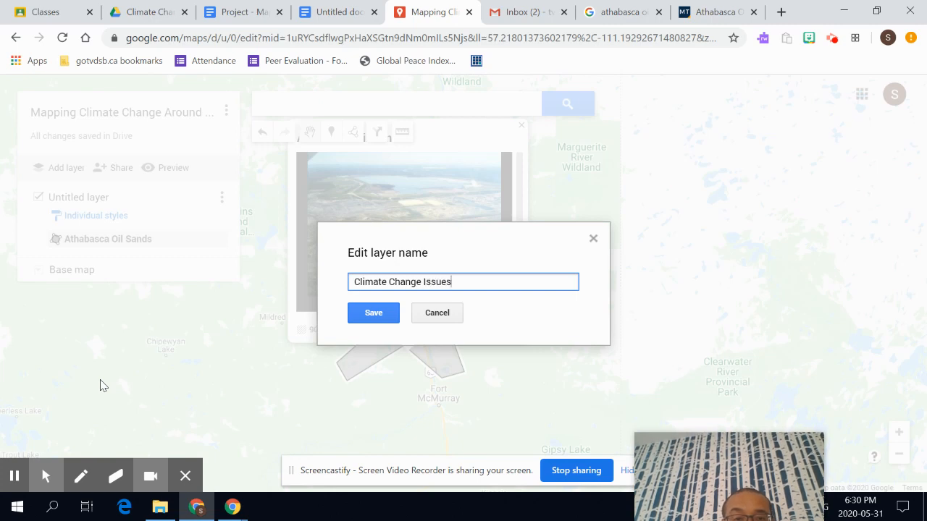
pyautogui.click(374, 317)
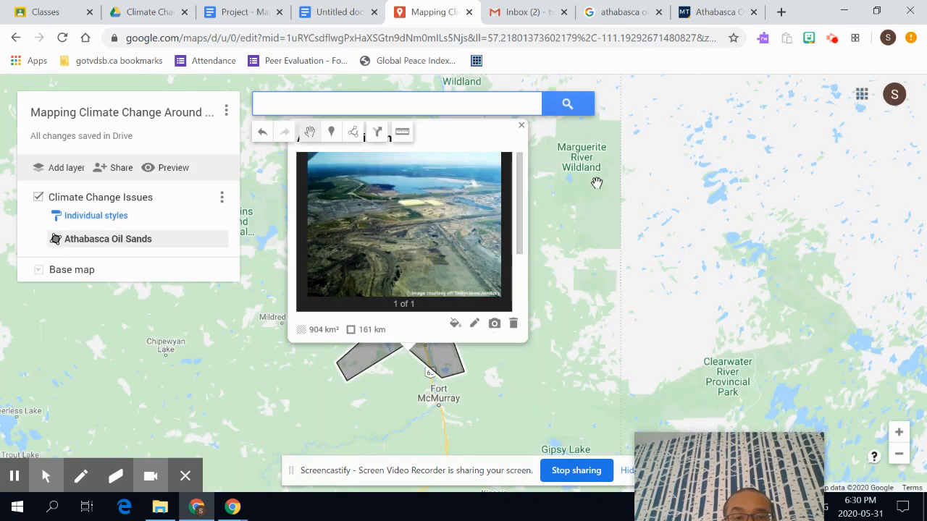
# - Append ' - North America' to the polygon's title and save it
pyautogui.click(474, 324)
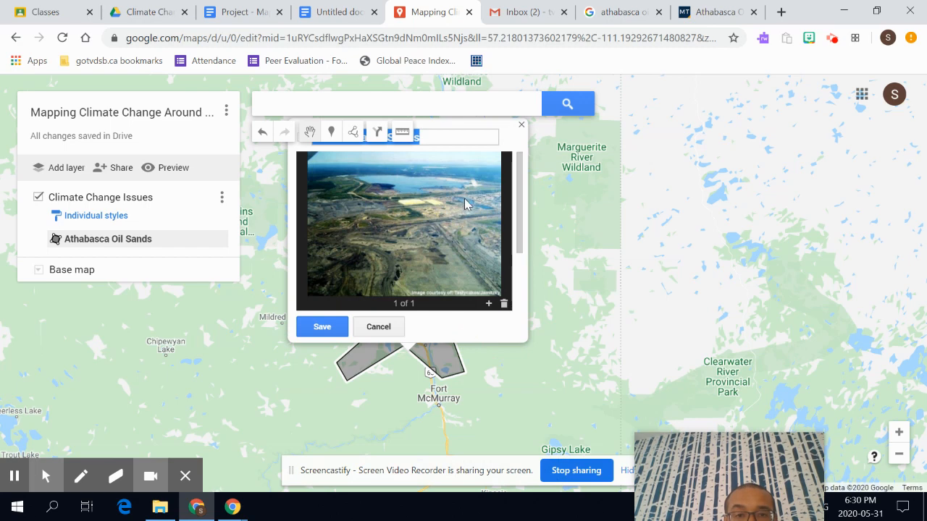
pyautogui.click(452, 132)
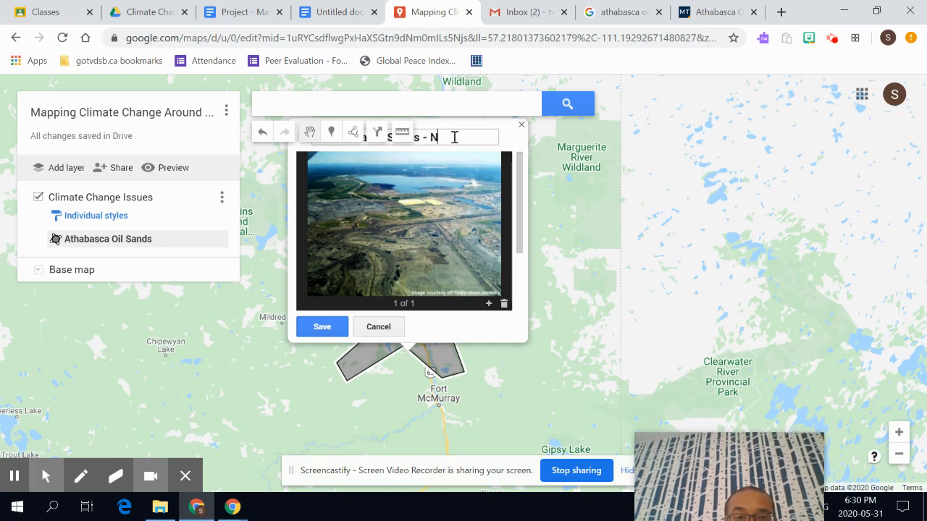
pyautogui.write('- North America')
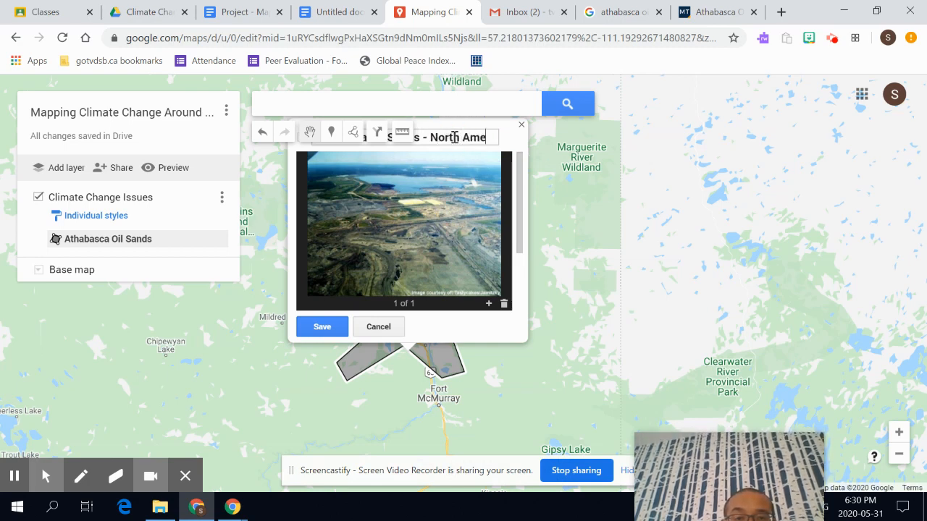
pyautogui.click(324, 327)
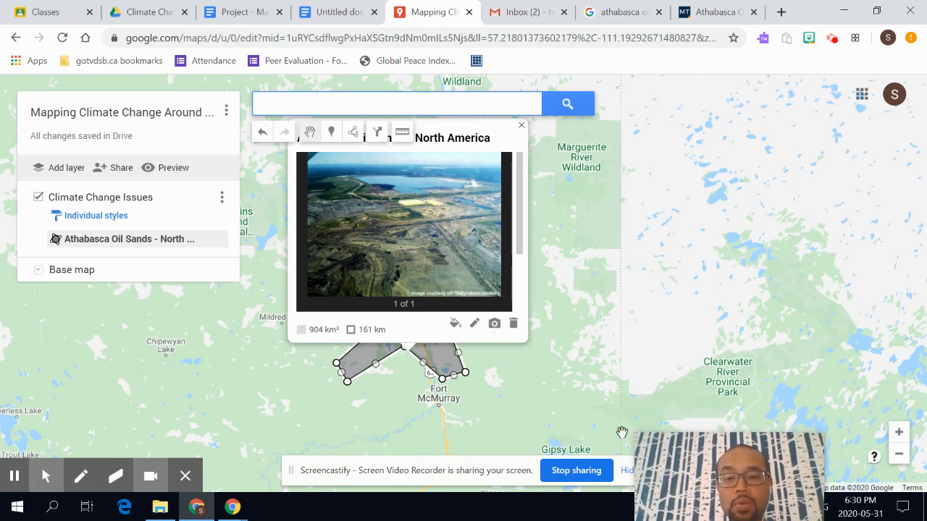
pyautogui.moveTo(651, 452); pyautogui.dragTo(607, 257)
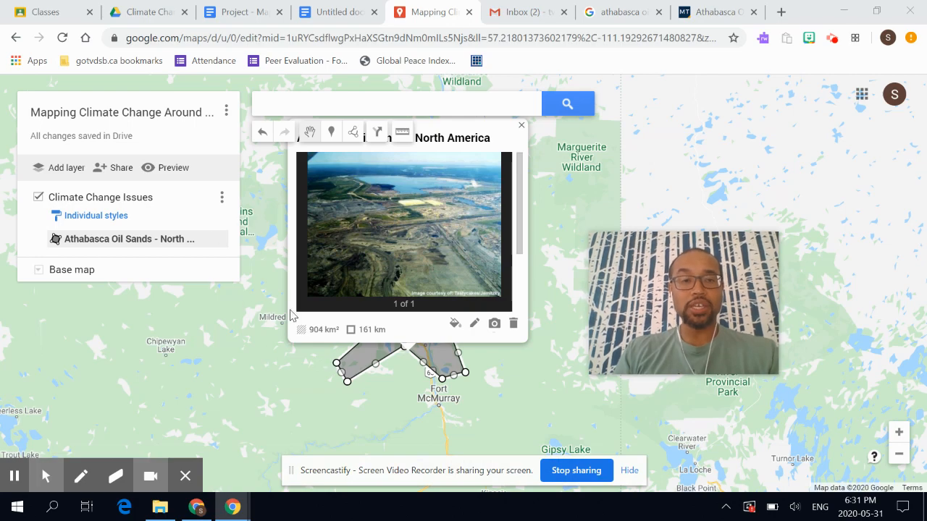
pyautogui.scroll(1, 250, 314)
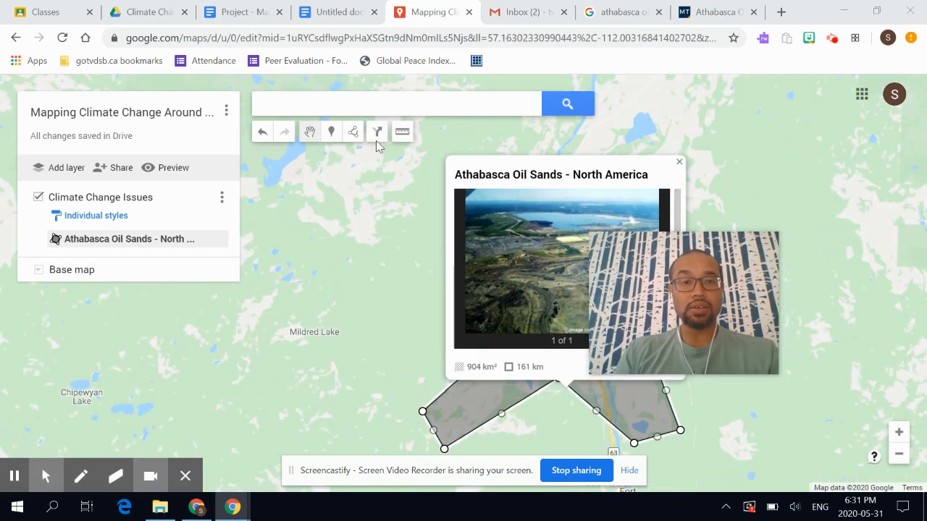
# - Drop a new Point 3 marker north of the polygon, north-west of Fort Mackay
pyautogui.click(332, 132)
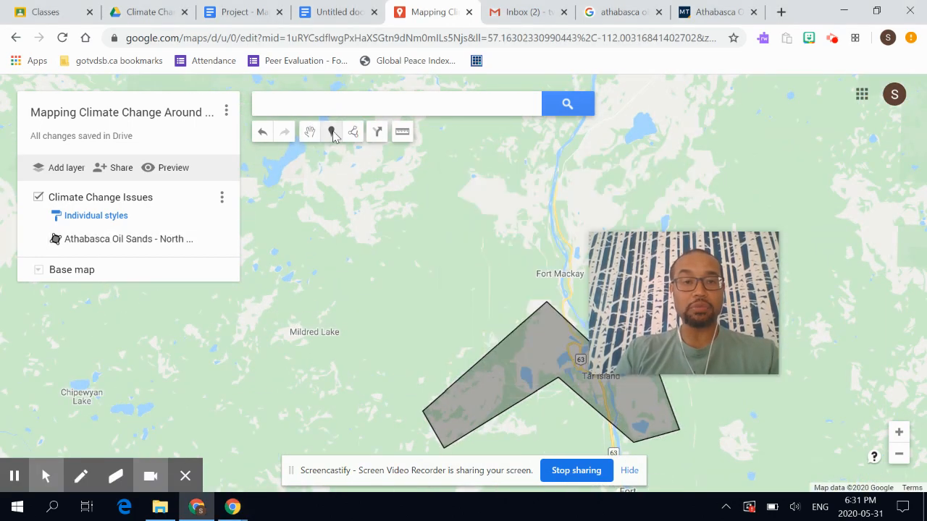
pyautogui.click(323, 190)
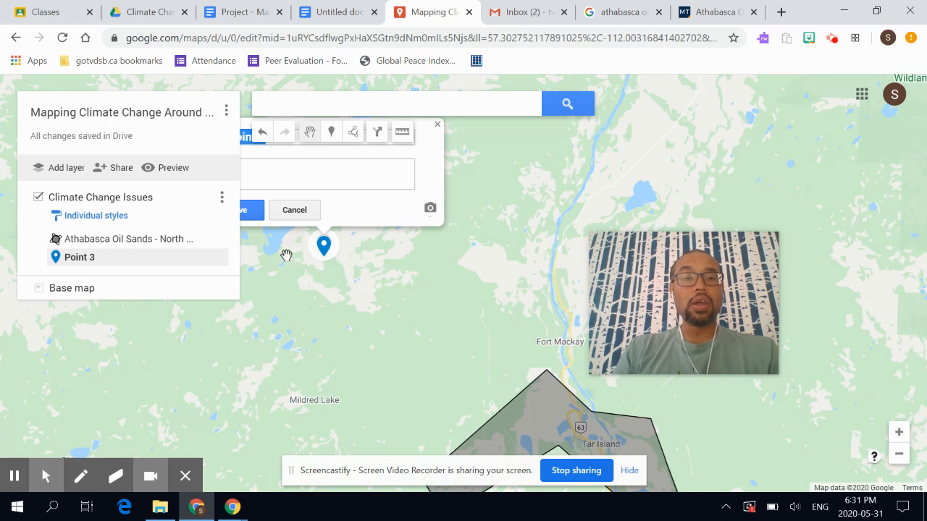
pyautogui.moveTo(253, 304)
pyautogui.mouseDown()
pyautogui.moveTo(303, 358)
pyautogui.moveTo(337, 378)
pyautogui.mouseUp()
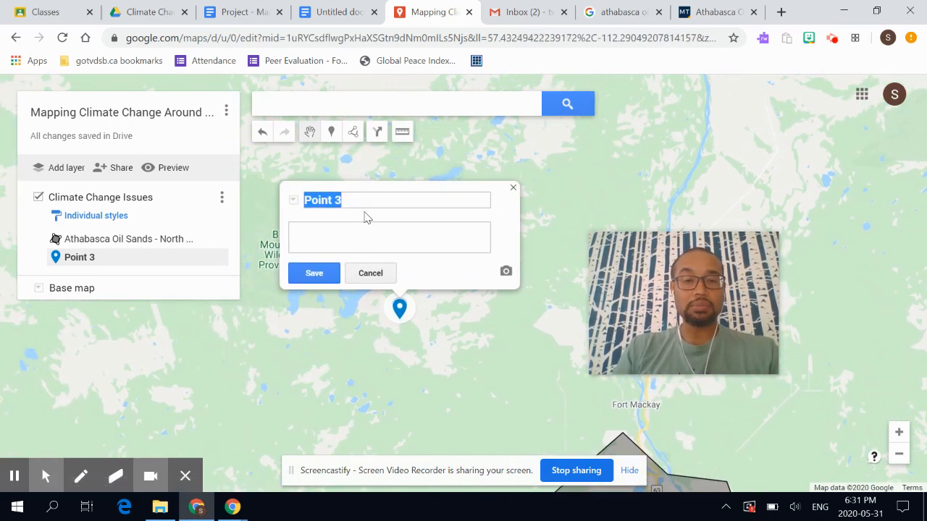